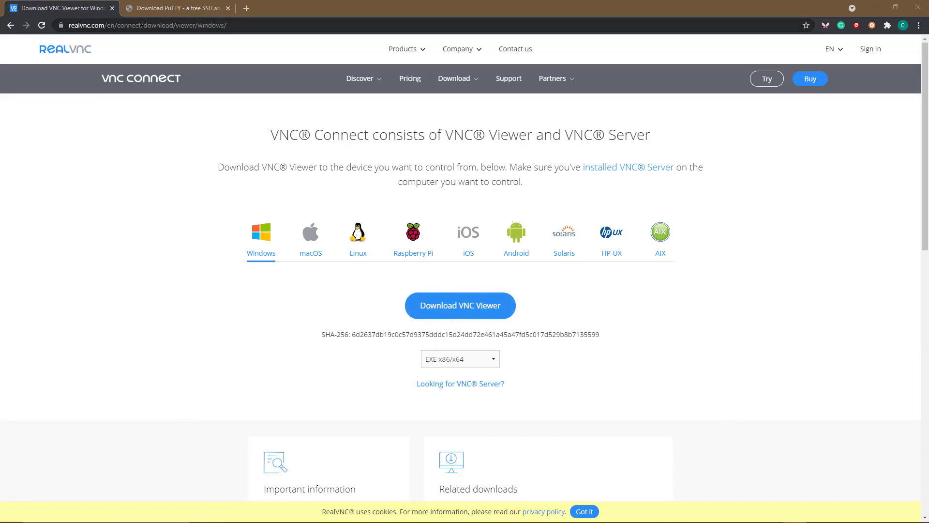
Open the VNC Viewer for Windows page from the Google results, start the EXE x86/x64 installer download and cancel it.
{"action": "left_click", "coordinate": [10, 26]}
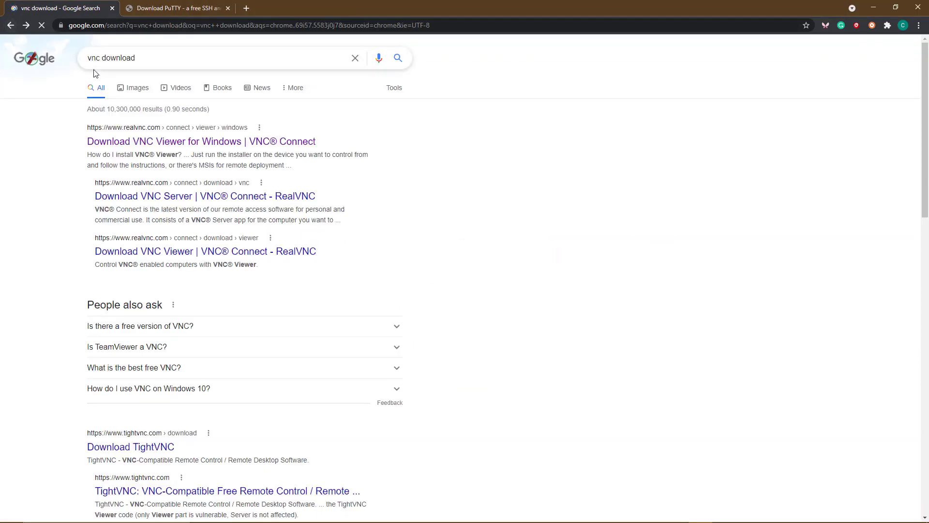
{"action": "left_click", "coordinate": [174, 146]}
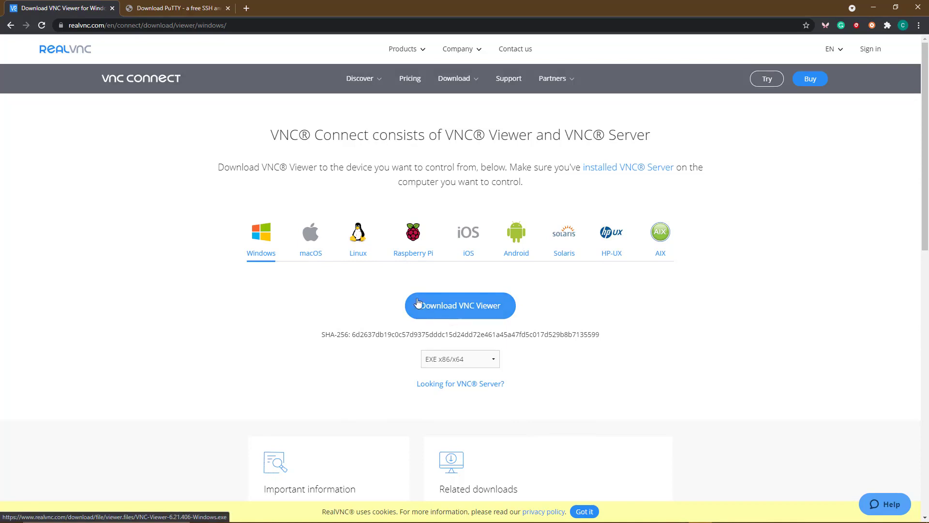
{"action": "left_click", "coordinate": [453, 312]}
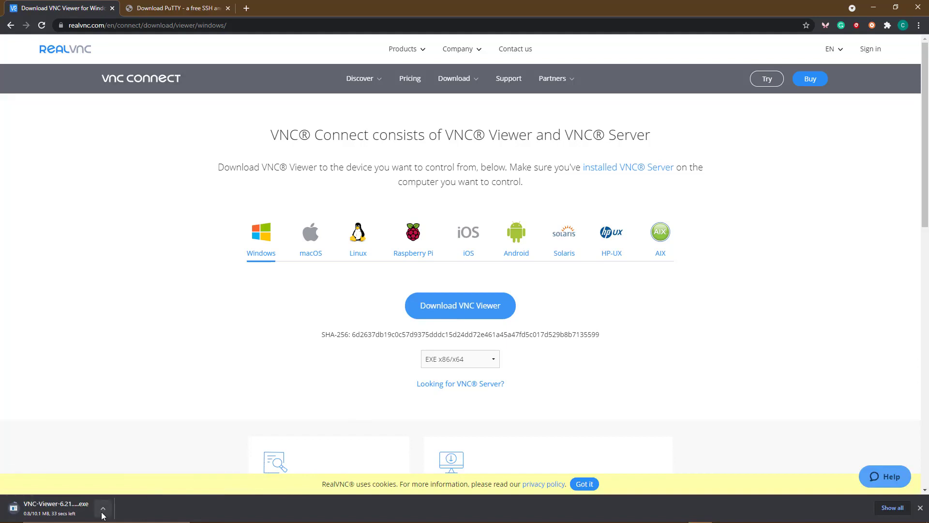
{"action": "left_click", "coordinate": [102, 508]}
{"action": "left_click", "coordinate": [121, 492]}
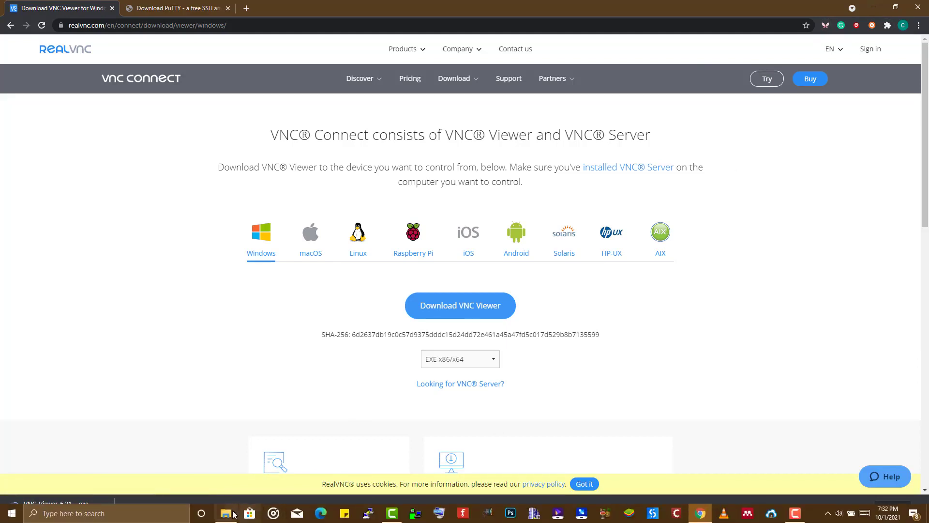
In File Explorer, run VNC-Viewer-6.20.529-Windows.exe in English up to the change, repair or remove options, and cancel the setup.
{"action": "left_click", "coordinate": [225, 513]}
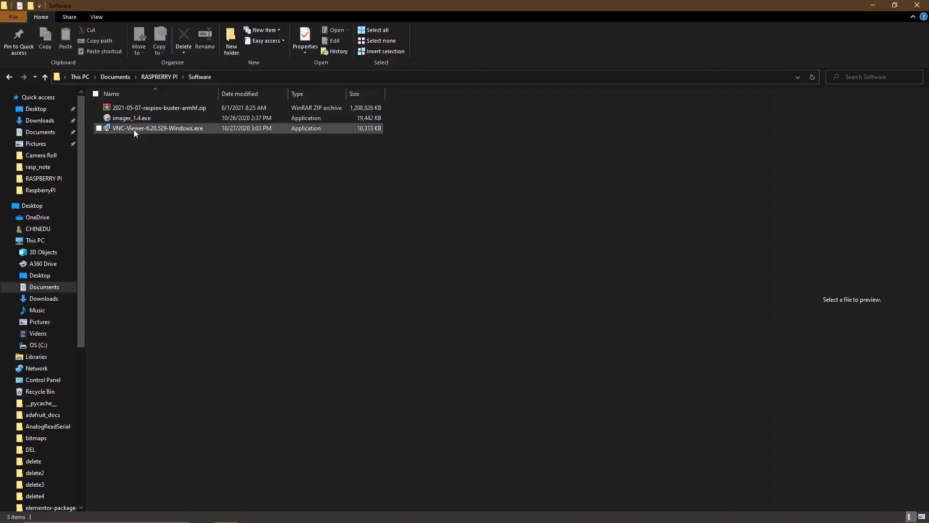
{"action": "double_click", "coordinate": [133, 129]}
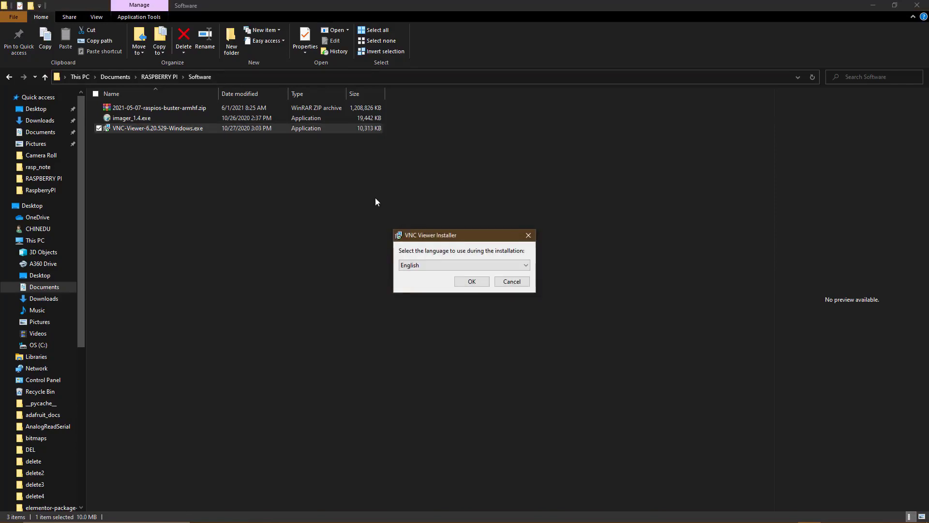
{"action": "left_click", "coordinate": [467, 280]}
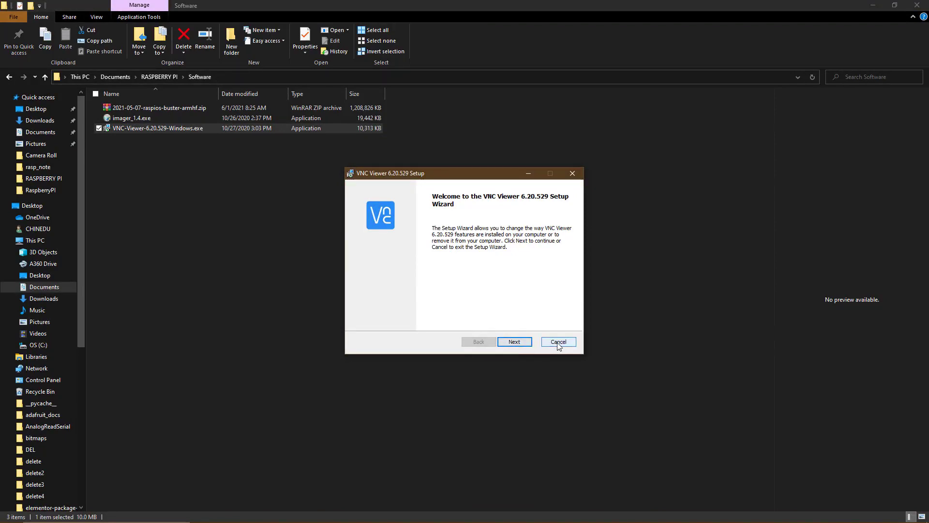
{"action": "left_click", "coordinate": [511, 346]}
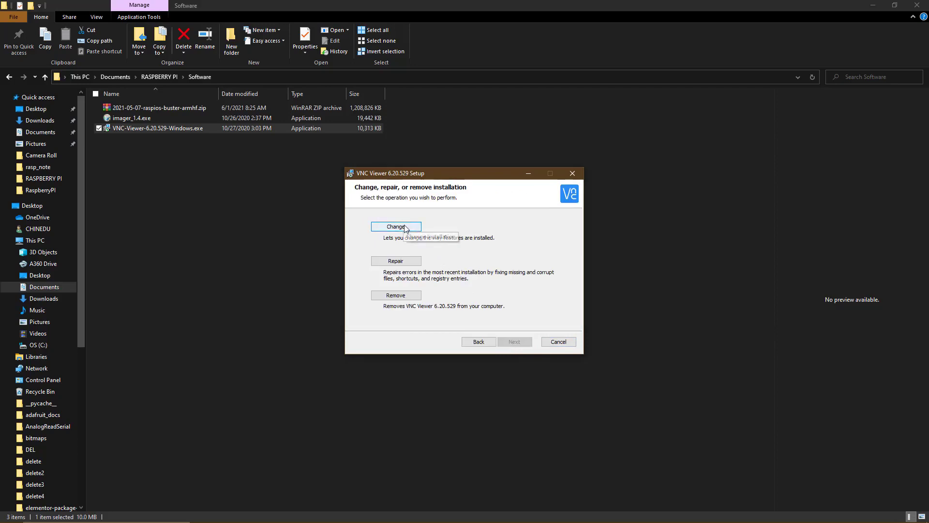
{"action": "left_click", "coordinate": [561, 342]}
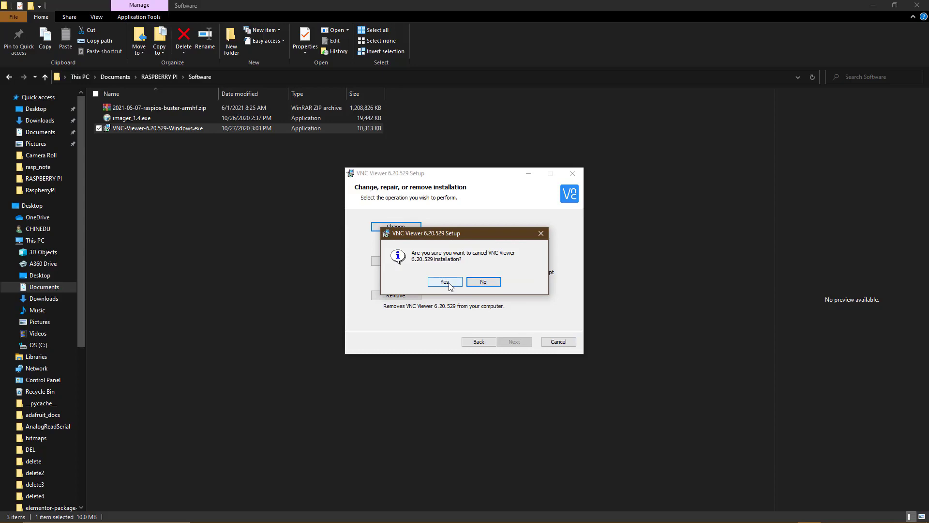
{"action": "left_click", "coordinate": [444, 282]}
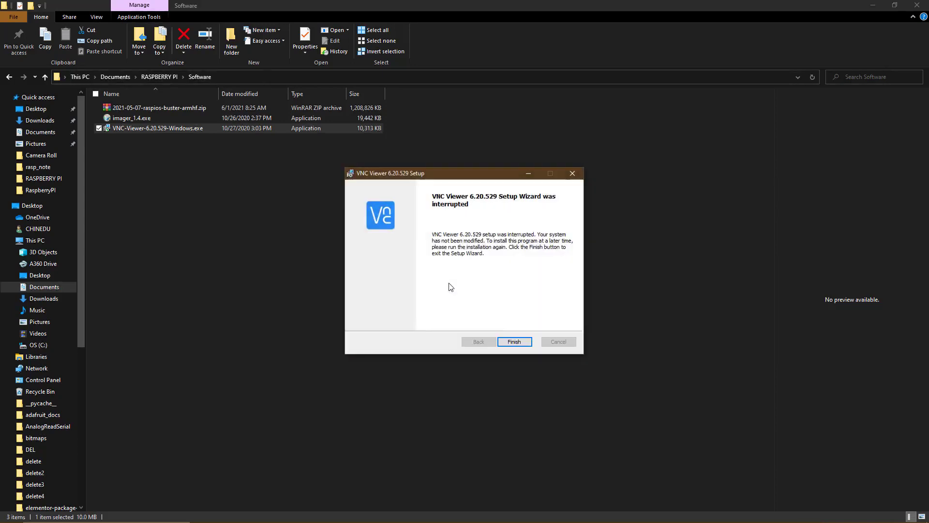
{"action": "left_click", "coordinate": [515, 342]}
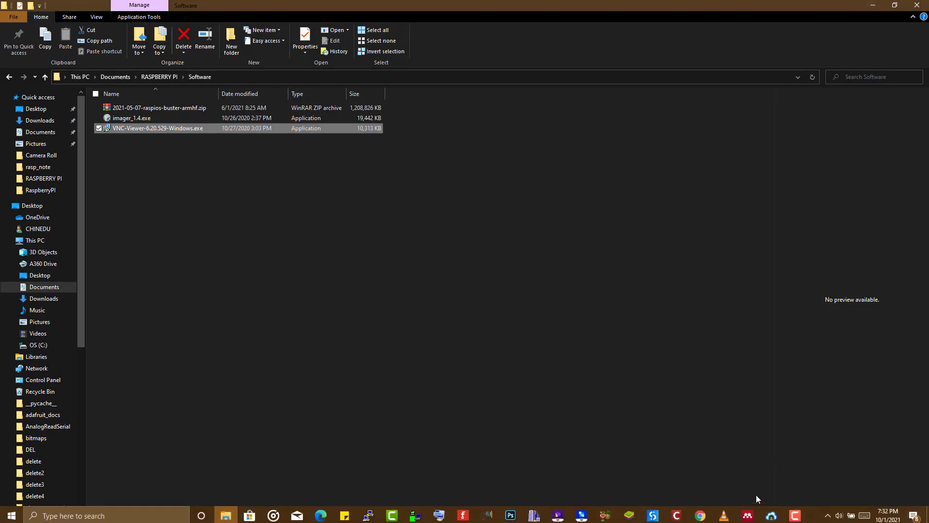
Connect the computer to the Kinematic Wi-Fi network and check its connection status.
{"action": "left_click", "coordinate": [829, 513]}
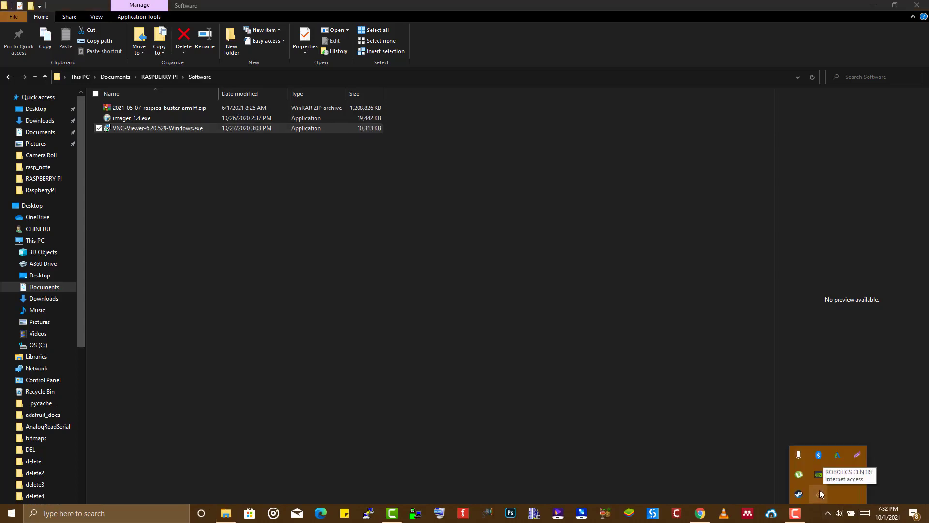
{"action": "left_click", "coordinate": [820, 493]}
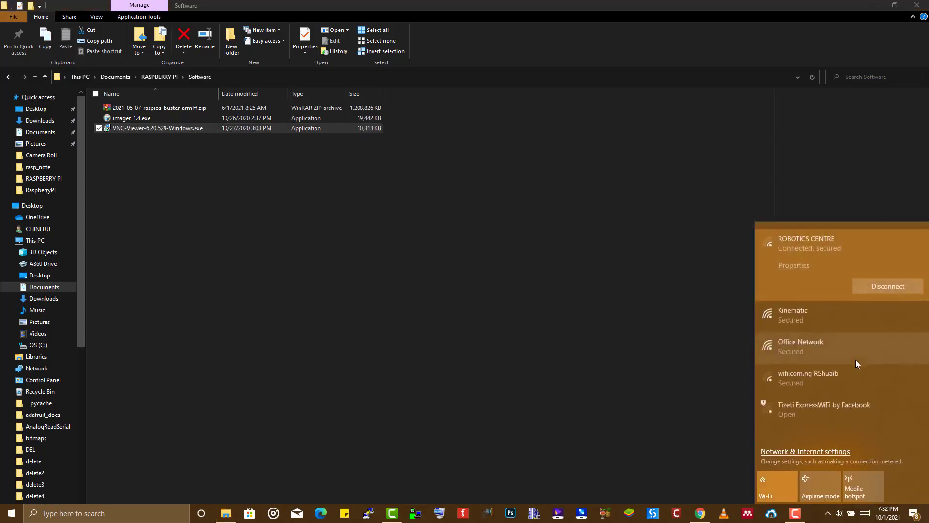
{"action": "left_click", "coordinate": [814, 318]}
{"action": "left_click", "coordinate": [863, 318]}
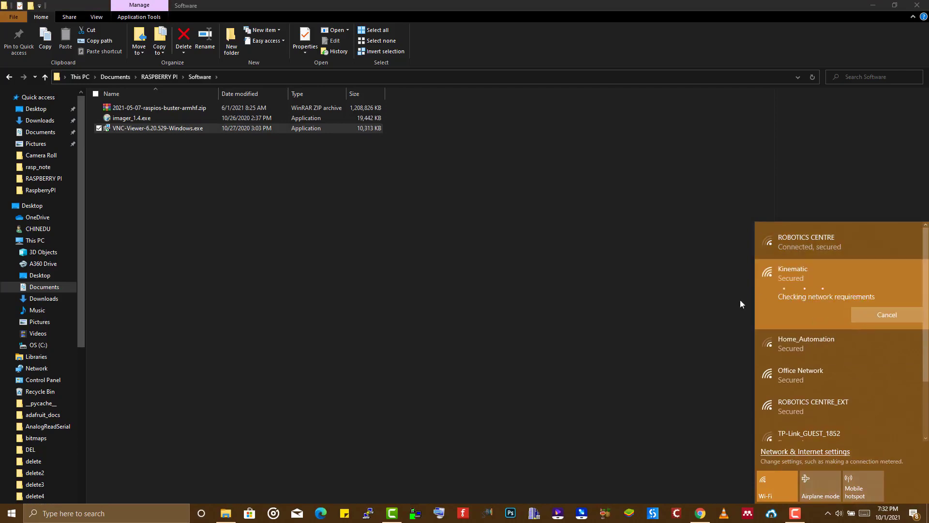
{"action": "left_click", "coordinate": [536, 379]}
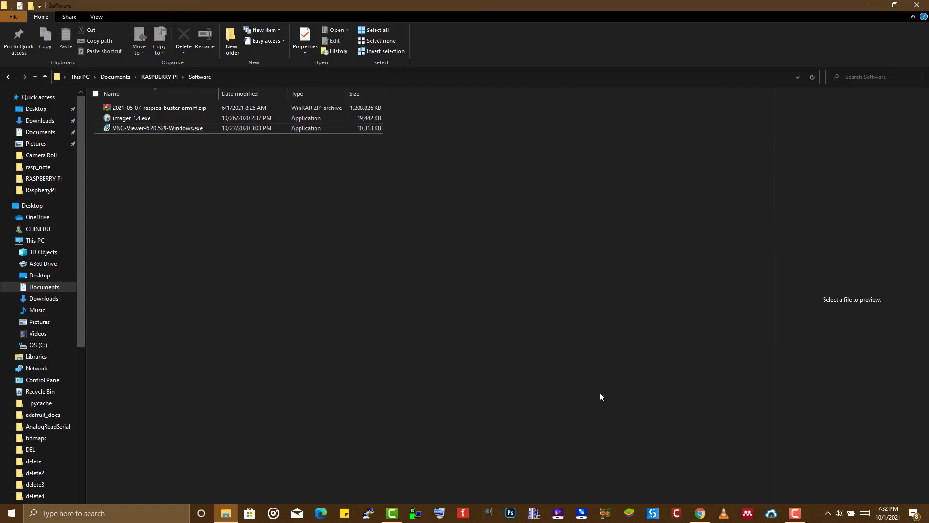
{"action": "left_click", "coordinate": [827, 513]}
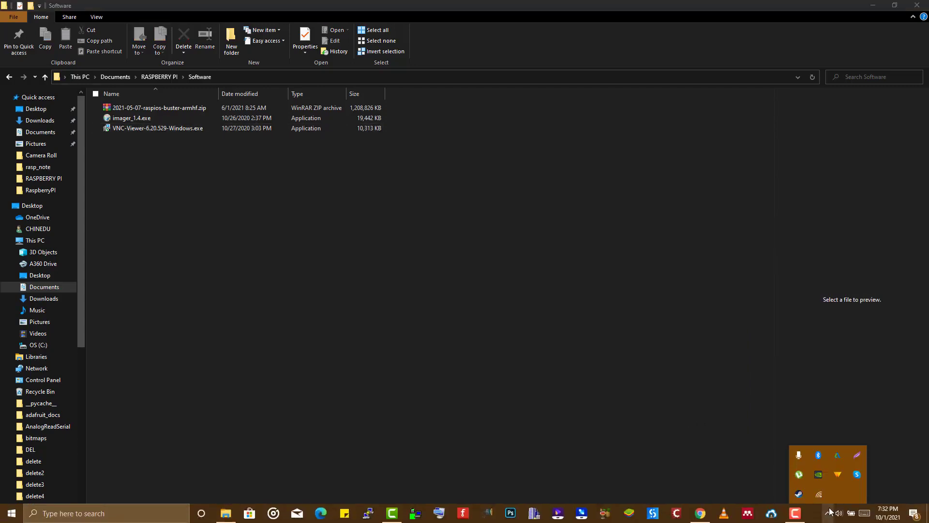
{"action": "left_click", "coordinate": [820, 493]}
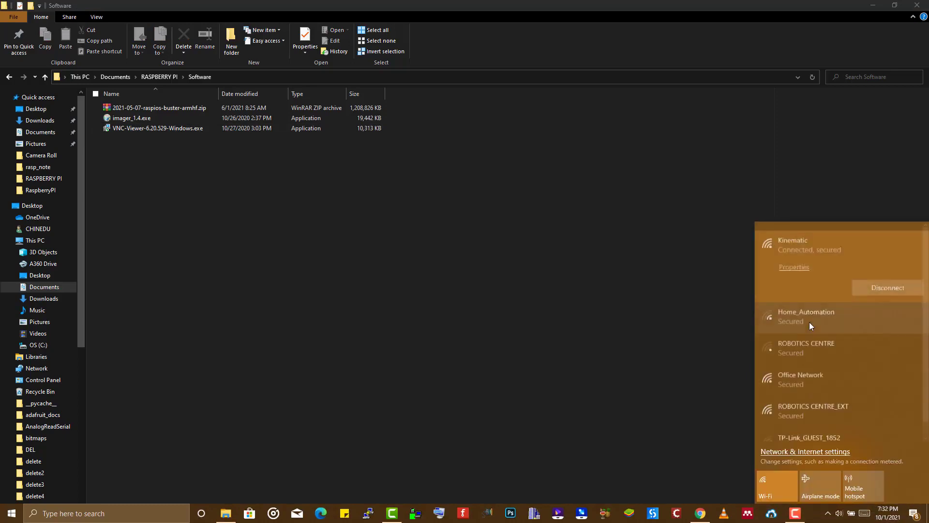
{"action": "left_click", "coordinate": [627, 350]}
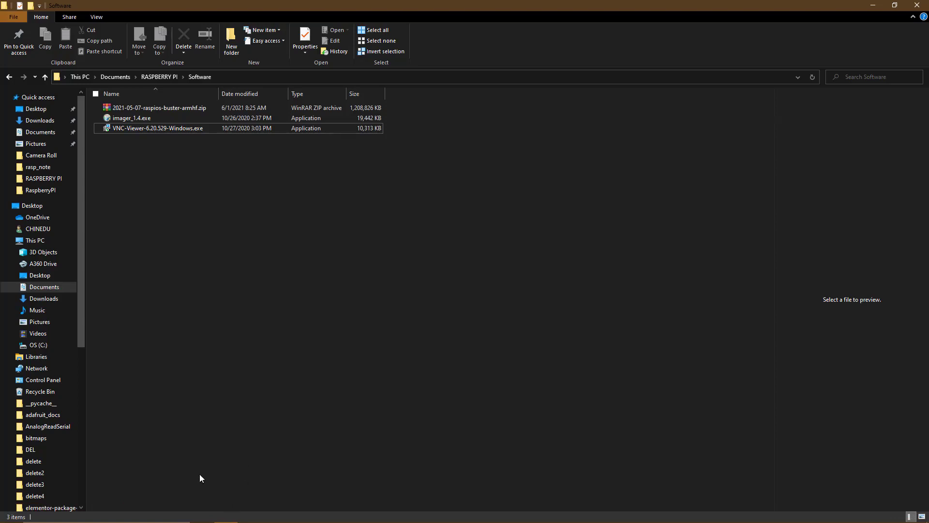
Search Windows for "ip scanner" and launch Advanced IP Scanner.
{"action": "left_click", "coordinate": [118, 514]}
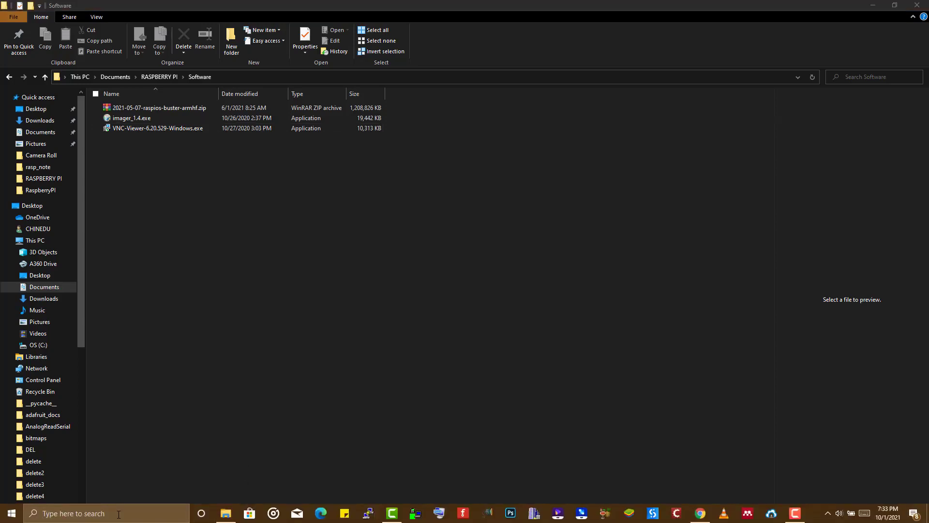
{"action": "type", "text": "ip"}
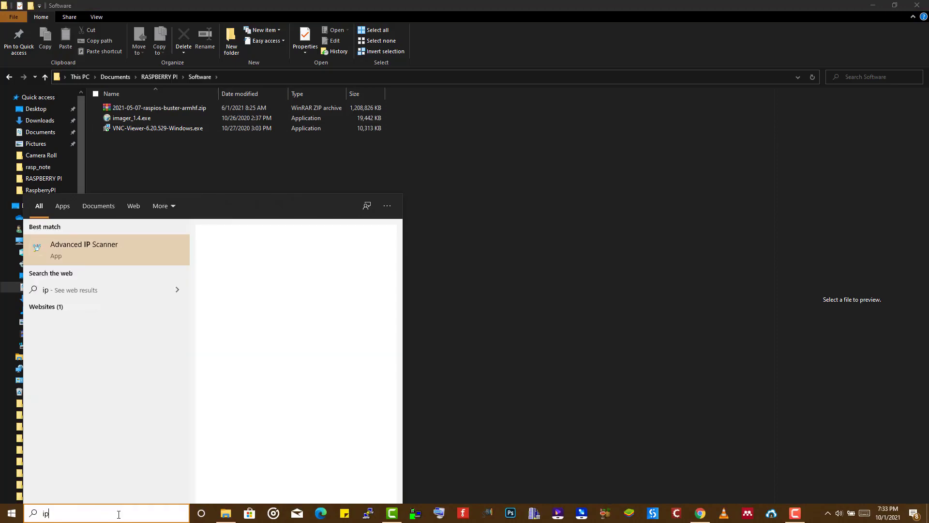
{"action": "type", "text": " scanne"}
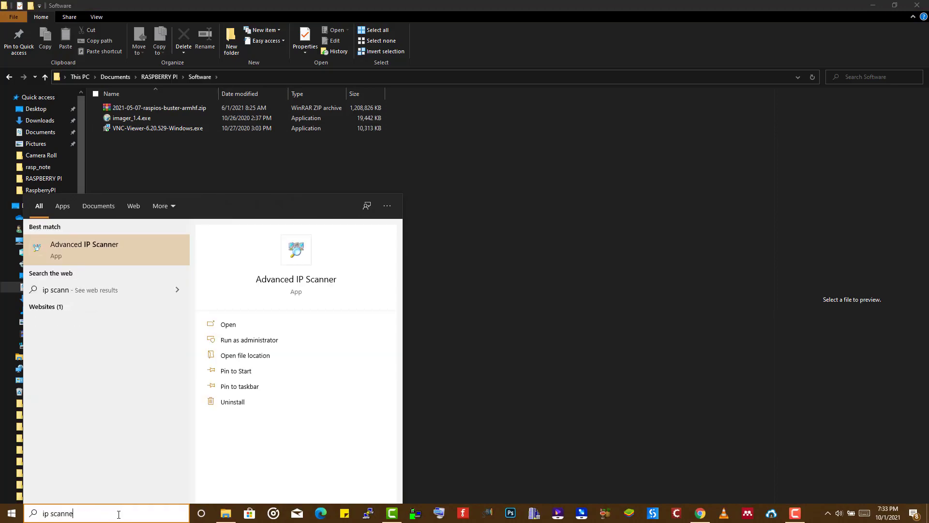
{"action": "type", "text": "r"}
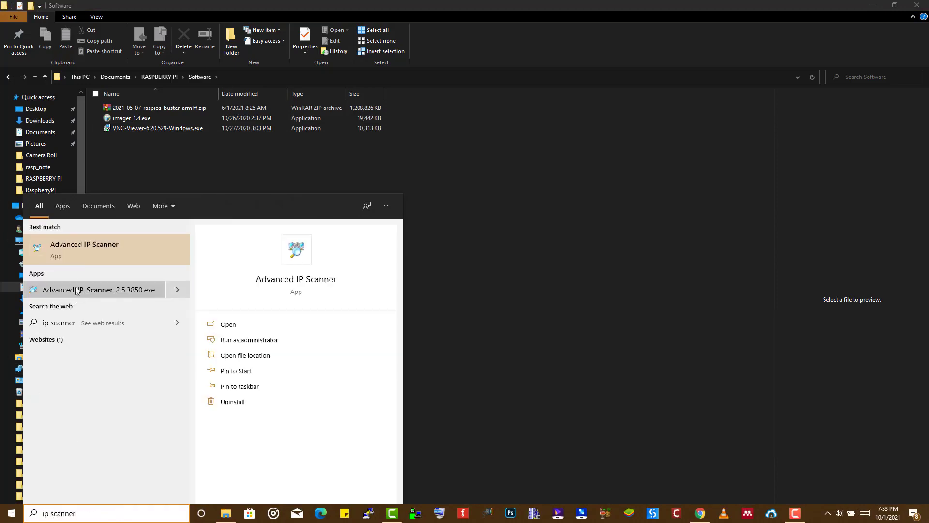
{"action": "left_click", "coordinate": [71, 244]}
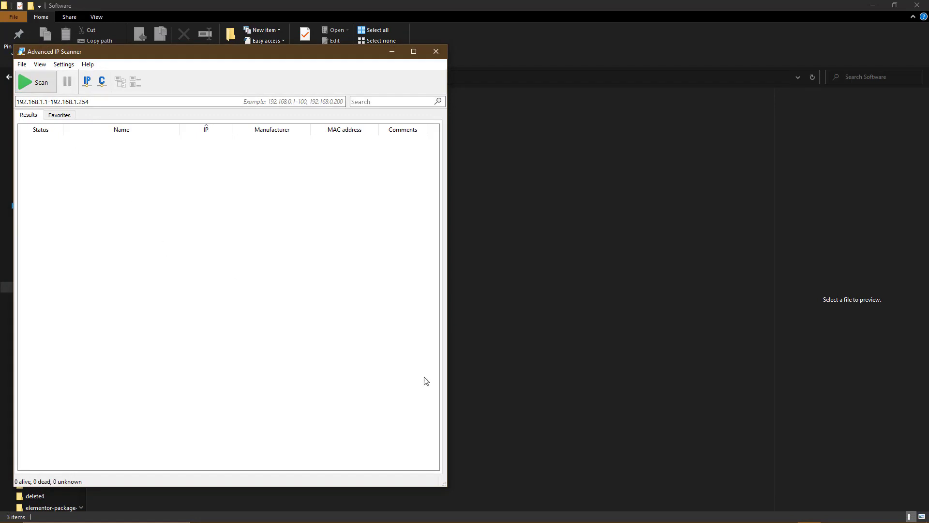
Run ipconfig in a Command Prompt to read the Wi-Fi adapter's default gateway, and close the prompt.
{"action": "mouse_move", "coordinate": [484, 522]}
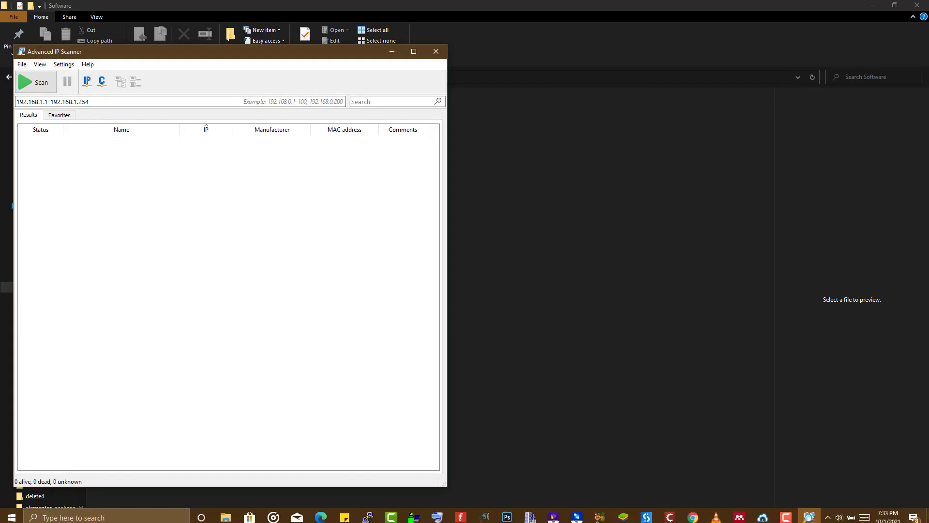
{"action": "left_click", "coordinate": [127, 519]}
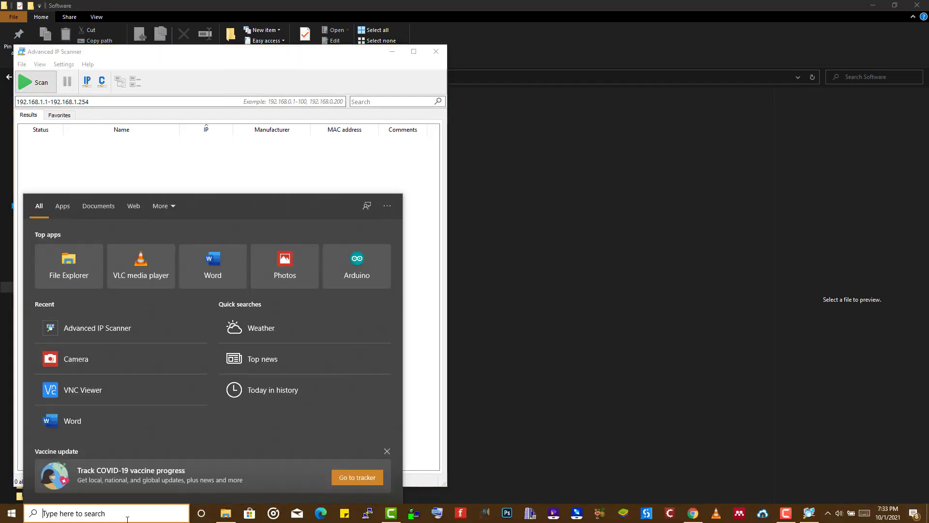
{"action": "type", "text": "cmd"}
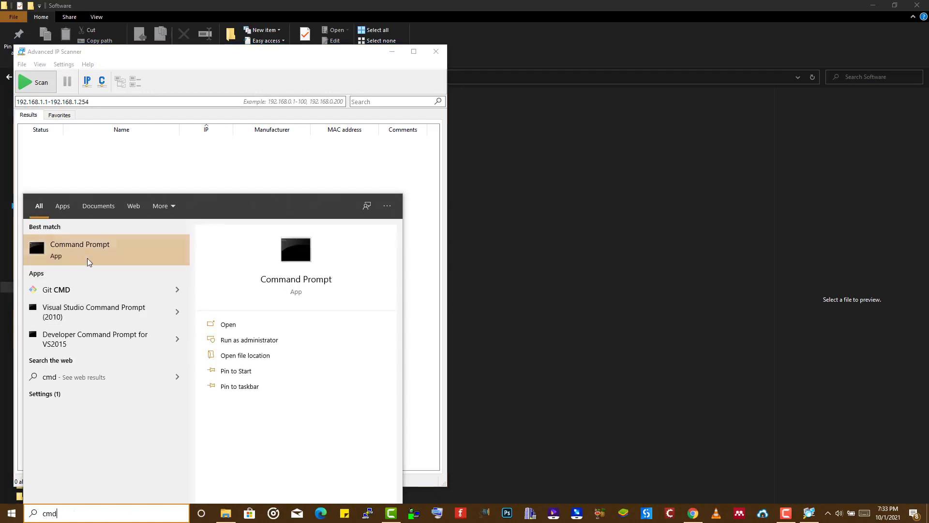
{"action": "left_click", "coordinate": [83, 250]}
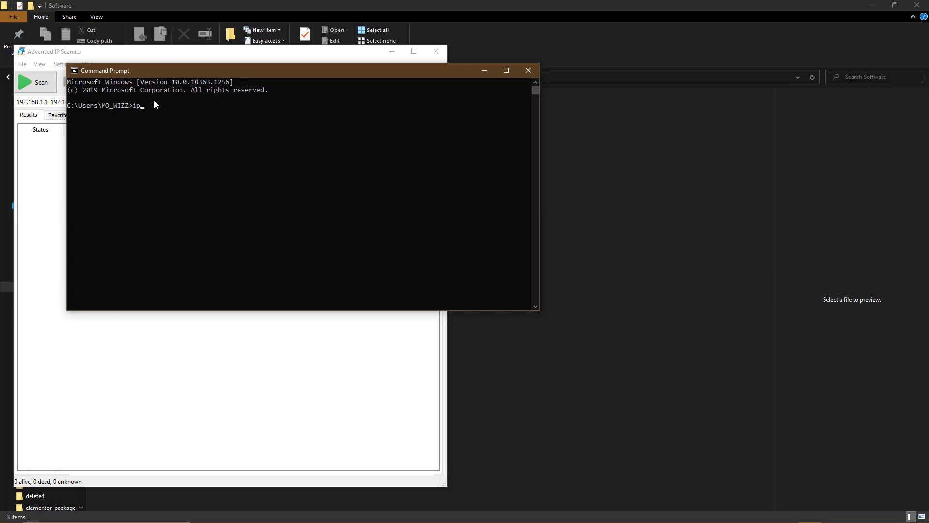
{"action": "type", "text": "ipconfig"}
{"action": "key", "text": "Return"}
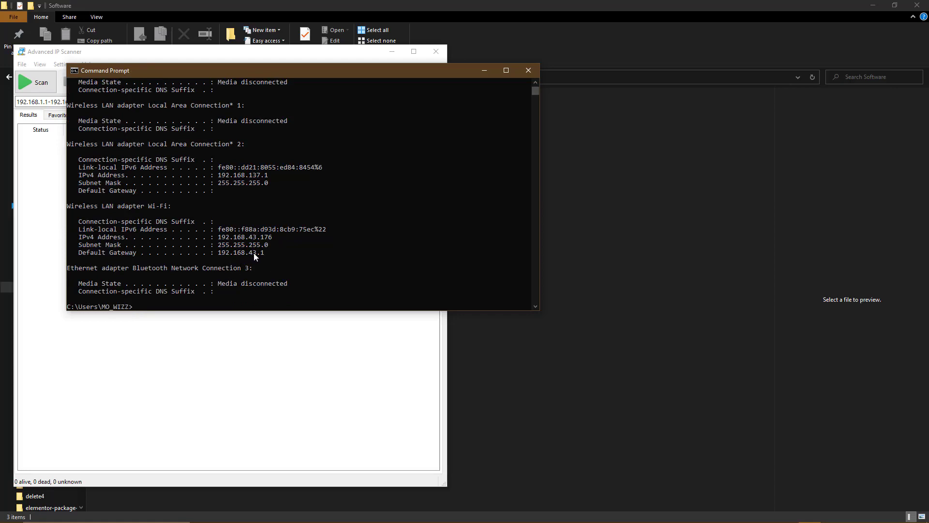
{"action": "left_click_drag", "start_coordinate": [266, 254], "coordinate": [245, 252]}
{"action": "left_click", "coordinate": [528, 71]}
Set the Advanced IP Scanner range to 192.168.43.1-192.168.43.254 and scan it for the Raspberry Pi.
{"action": "left_click", "coordinate": [47, 102]}
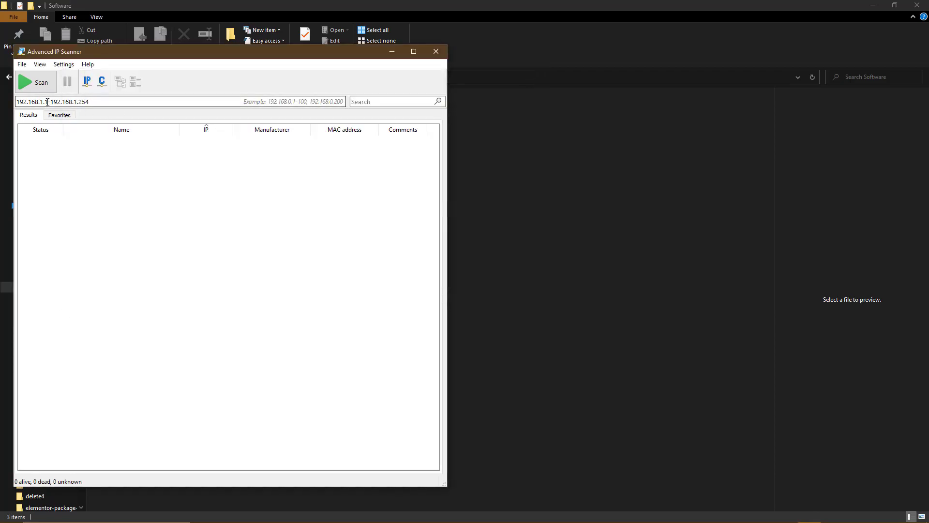
{"action": "double_click", "coordinate": [41, 102]}
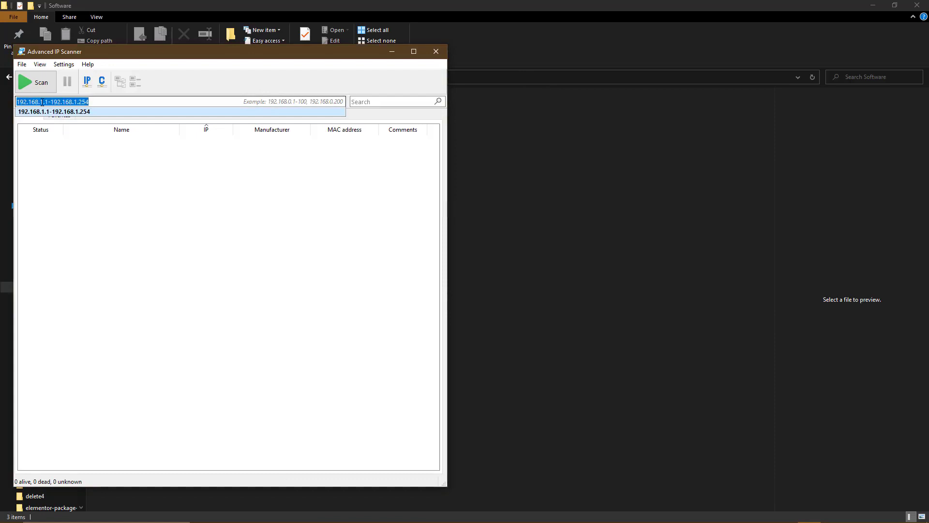
{"action": "left_click", "coordinate": [41, 102]}
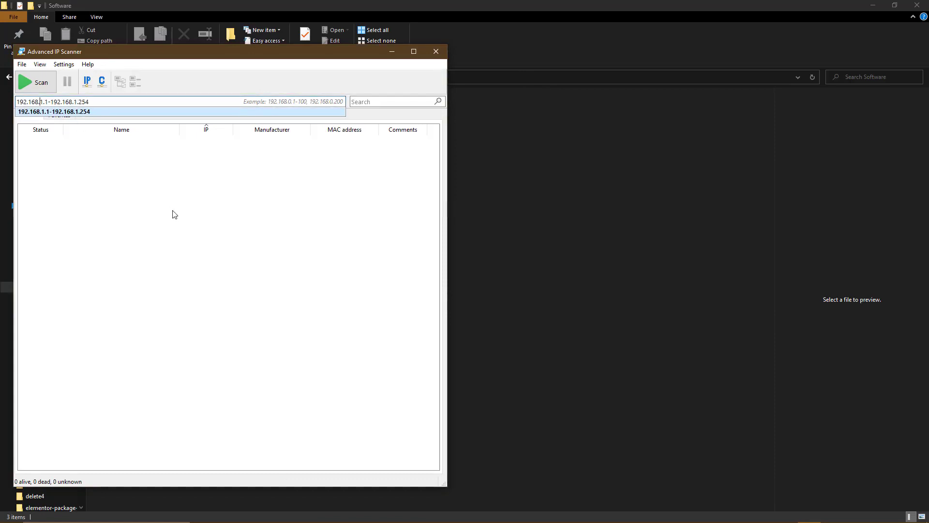
{"action": "key", "text": "Delete"}
{"action": "type", "text": "43"}
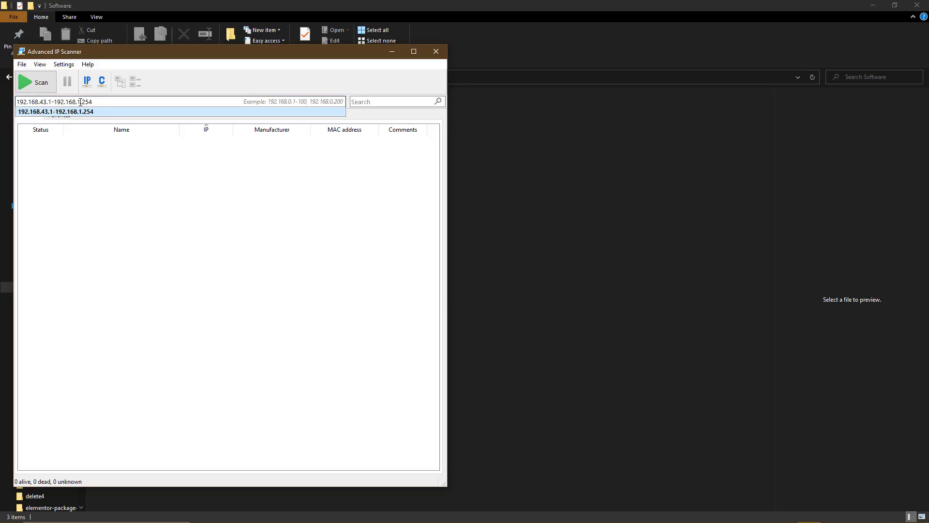
{"action": "key", "text": "BackSpace"}
{"action": "type", "text": "43"}
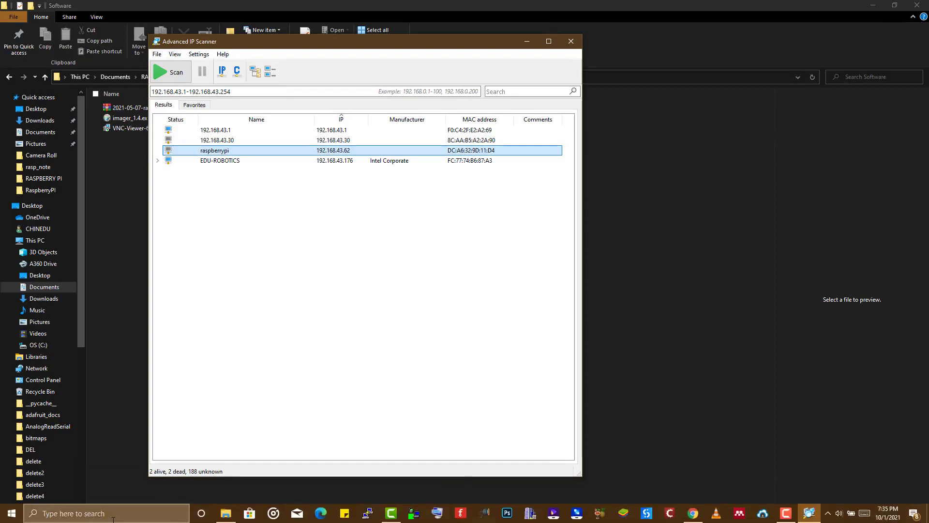
Search Windows for "vnc", launch VNC Viewer, and position its window so the Raspberry Pi's scan entry stays in view.
{"action": "left_click", "coordinate": [113, 517]}
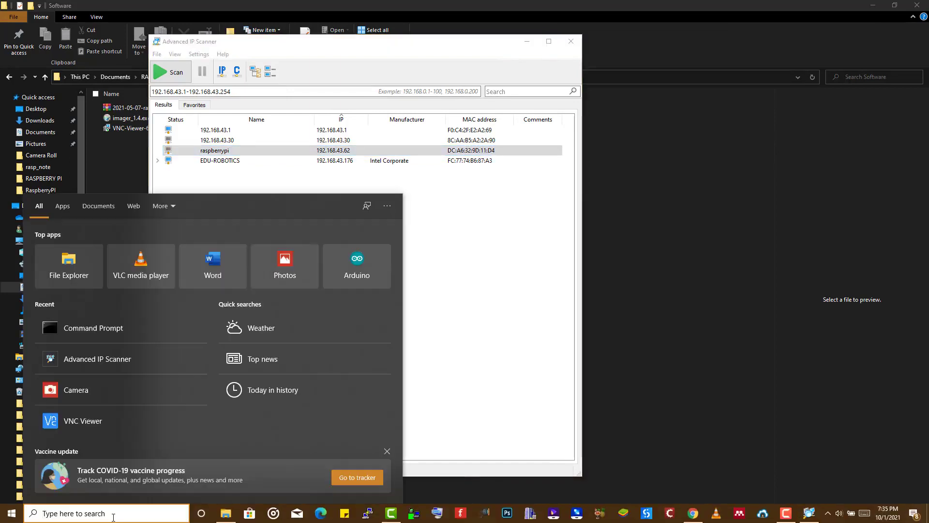
{"action": "type", "text": "vnc"}
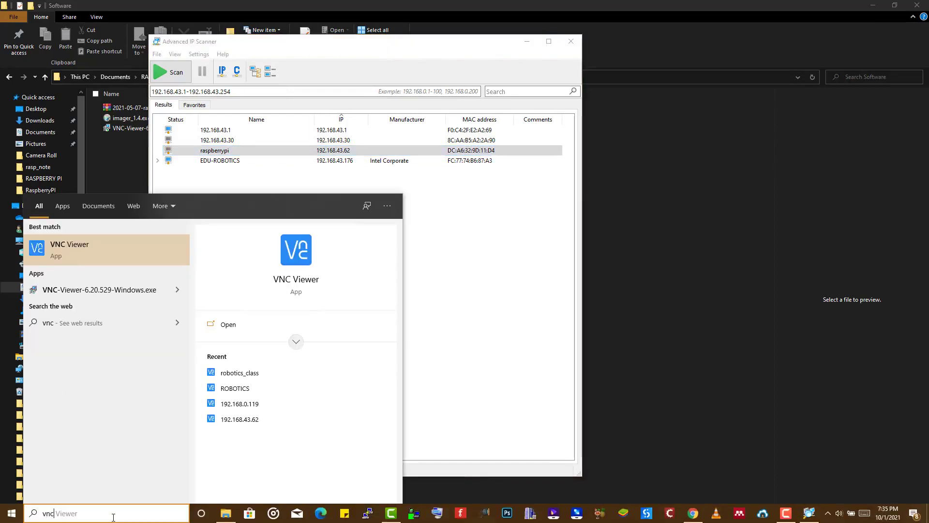
{"action": "left_click", "coordinate": [83, 247]}
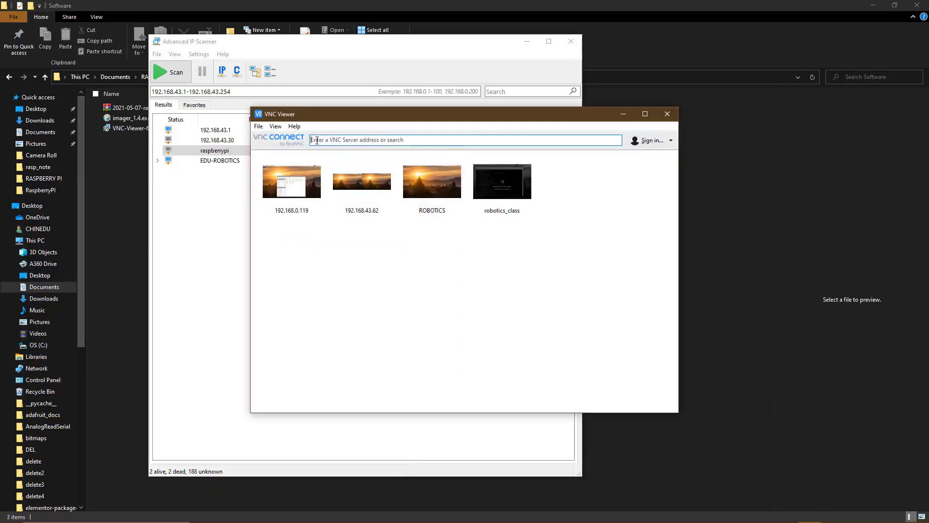
{"action": "left_click_drag", "start_coordinate": [334, 119], "coordinate": [344, 203]}
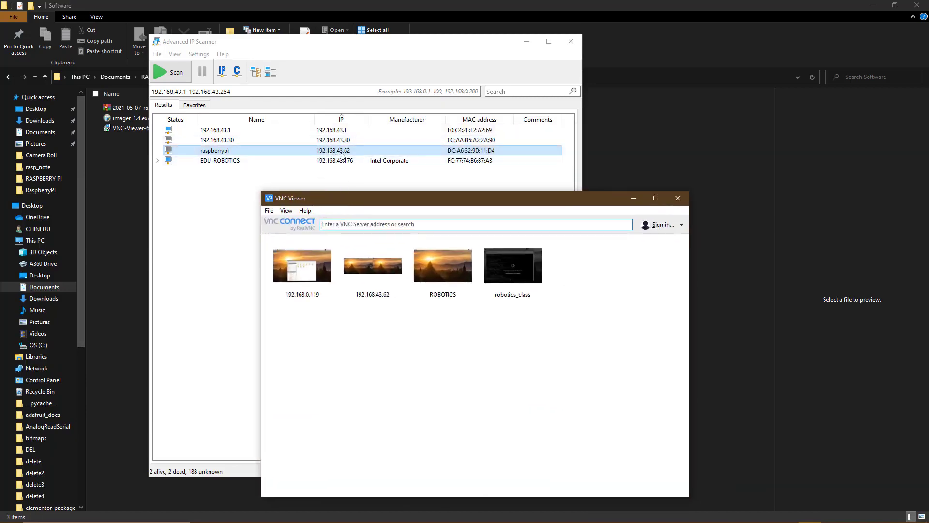
Try to connect VNC Viewer to the Raspberry Pi at 192.168.43.62, retrying the same address once.
{"action": "left_click", "coordinate": [331, 226]}
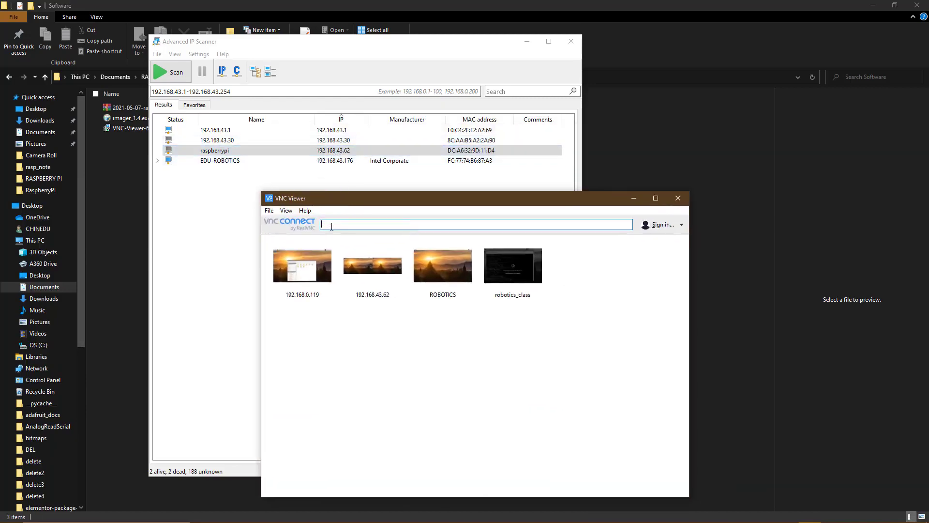
{"action": "type", "text": "1"}
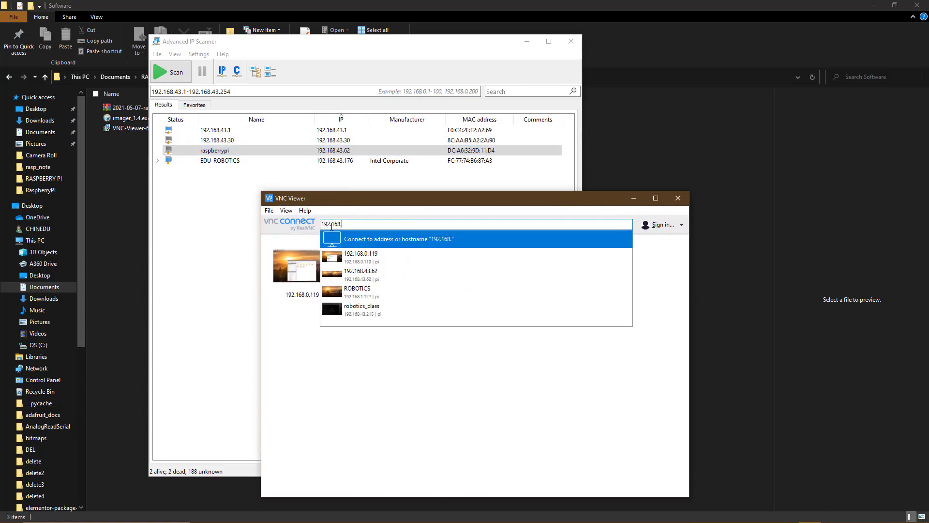
{"action": "type", "text": "92.168.43."}
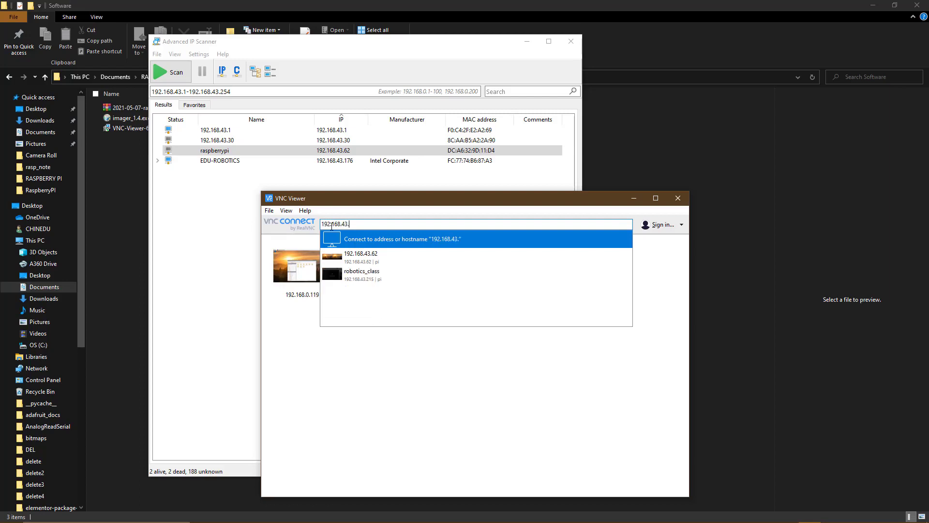
{"action": "type", "text": "62"}
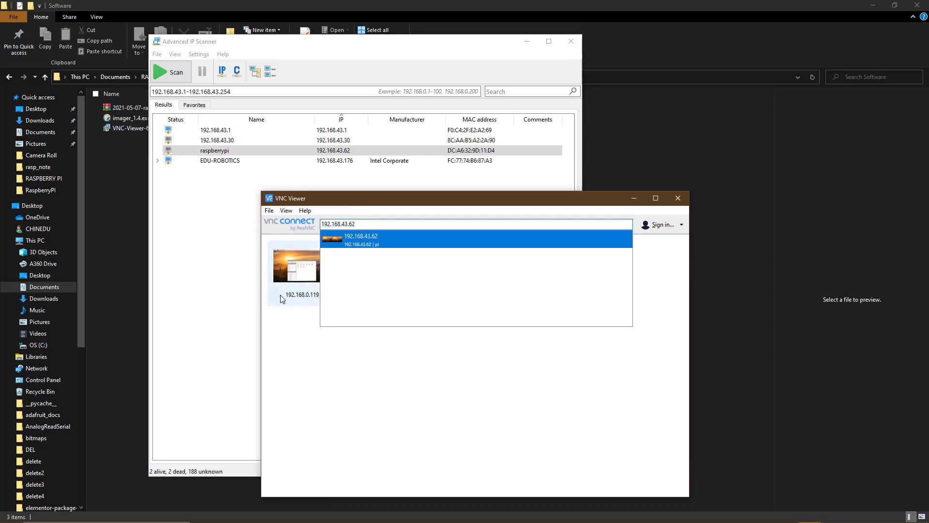
{"action": "left_click", "coordinate": [310, 374]}
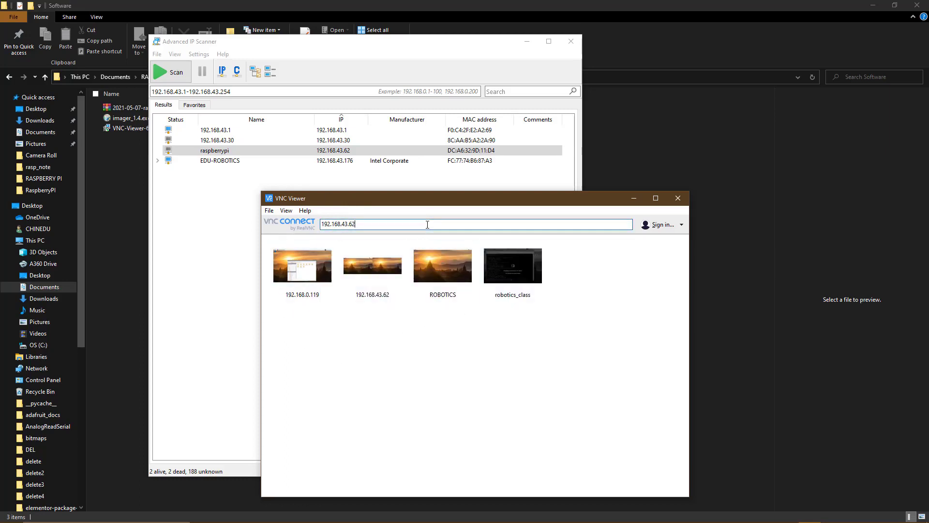
{"action": "key", "text": "Return"}
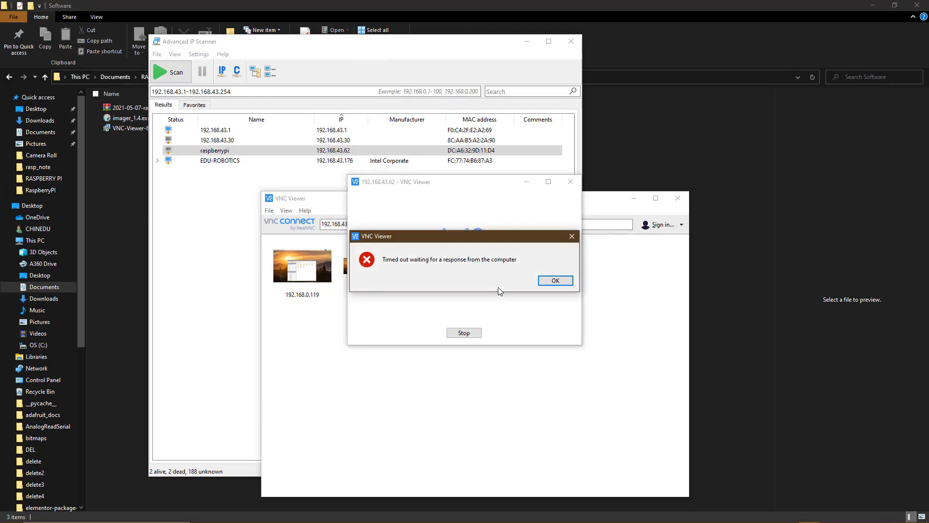
{"action": "left_click", "coordinate": [552, 281]}
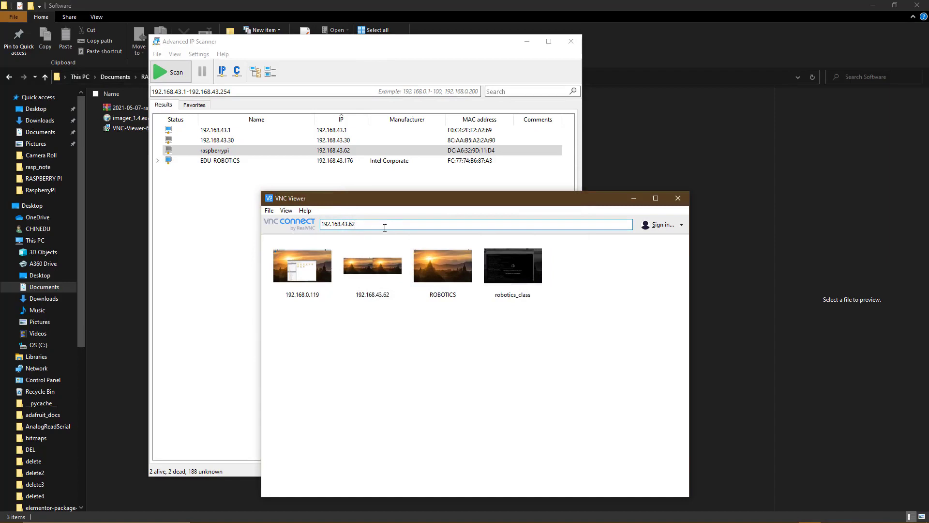
{"action": "key", "text": "Return"}
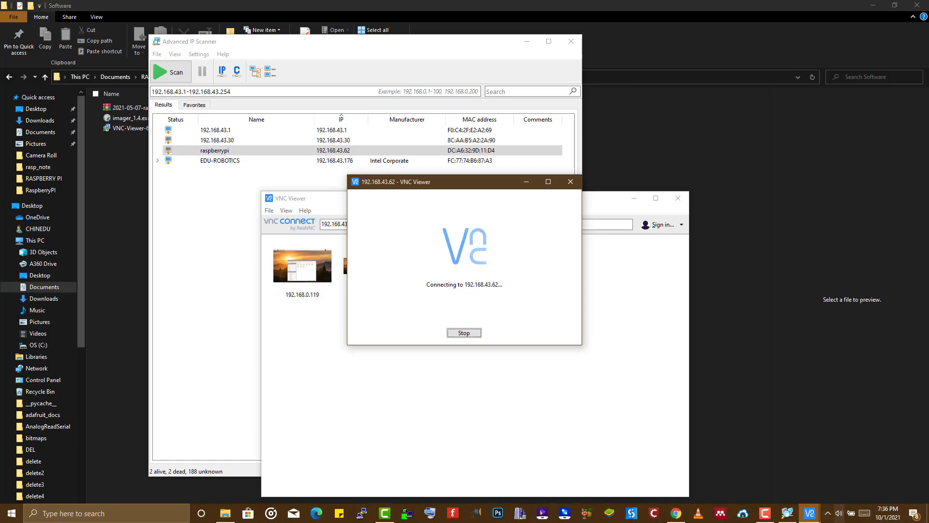
{"action": "mouse_move", "coordinate": [811, 518]}
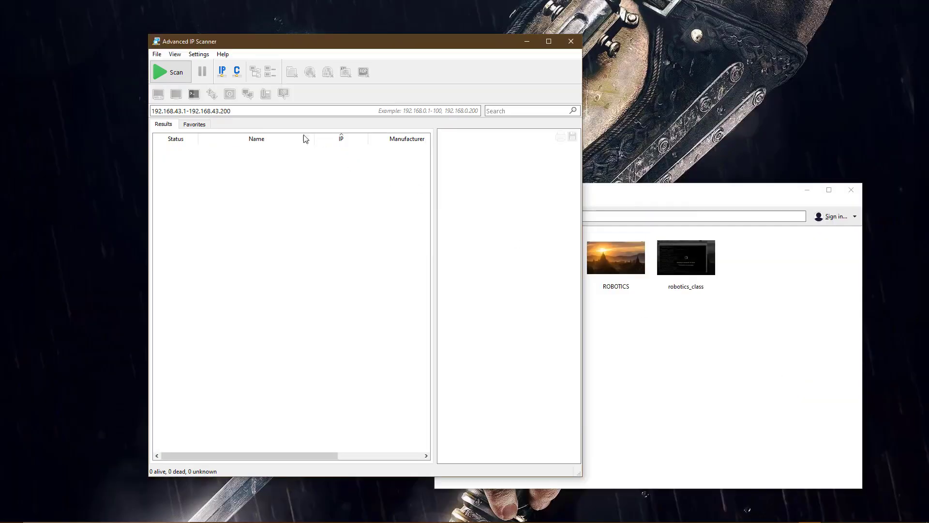
In Advanced IP Scanner, set the range to 192.168.43.1-192.168.43.250 and start the scan.
{"action": "left_click", "coordinate": [175, 54]}
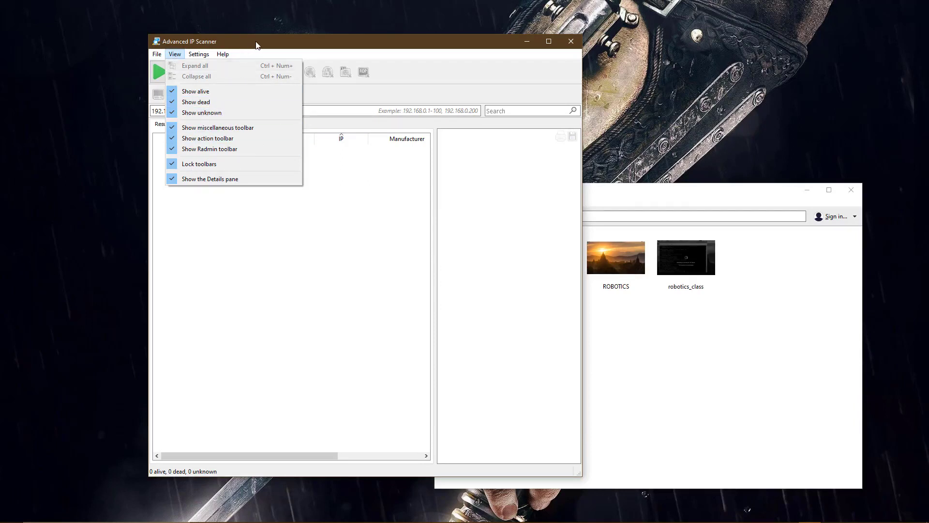
{"action": "left_click", "coordinate": [358, 114]}
{"action": "left_click", "coordinate": [358, 114]}
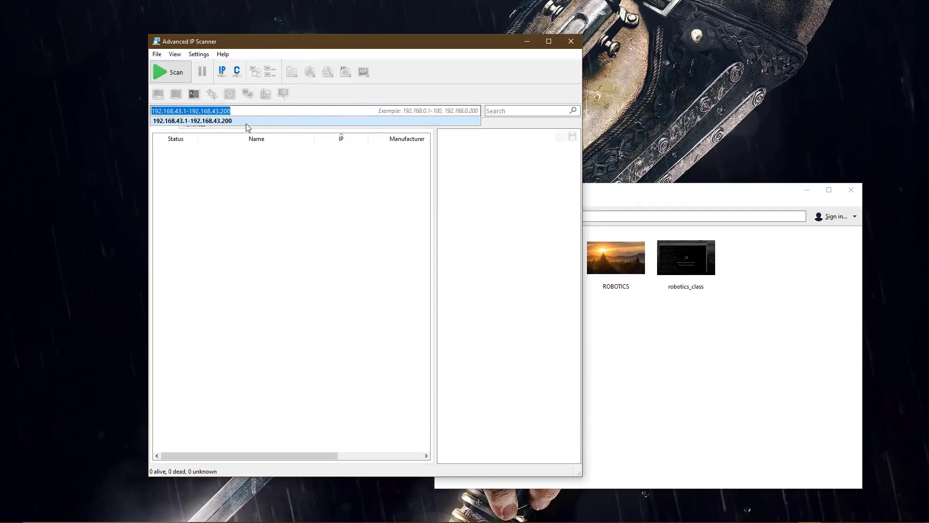
{"action": "left_click", "coordinate": [252, 148]}
{"action": "left_click", "coordinate": [184, 112]}
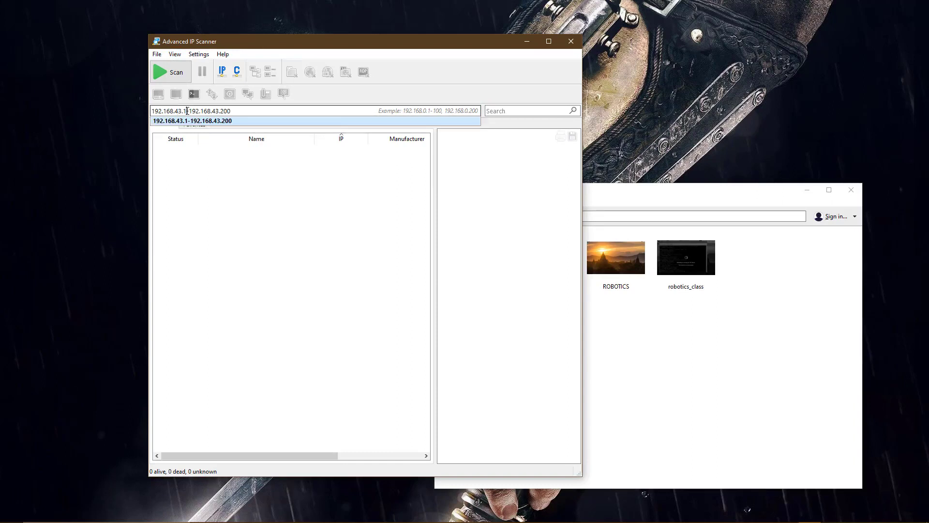
{"action": "left_click_drag", "start_coordinate": [187, 110], "coordinate": [152, 111]}
{"action": "left_click", "coordinate": [234, 112]}
{"action": "key", "text": "BackSpace"}
{"action": "key", "text": "BackSpace"}
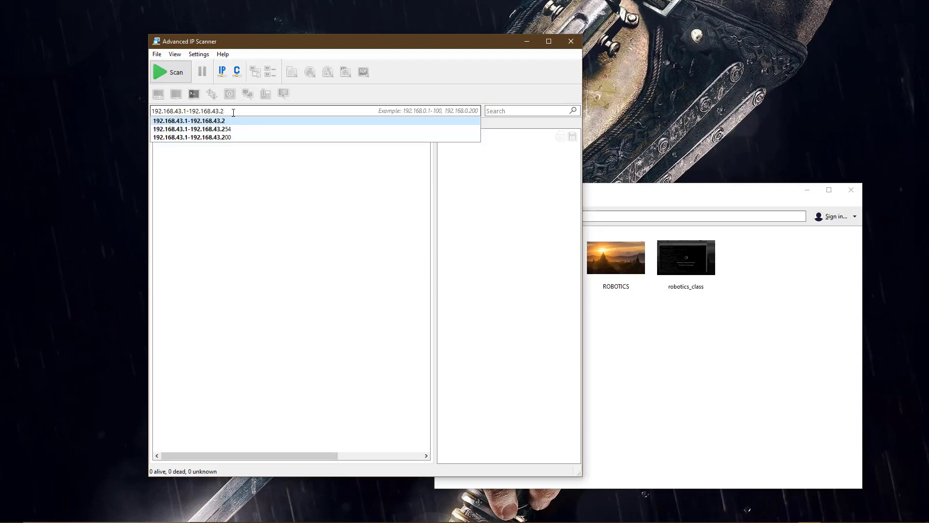
{"action": "type", "text": "50"}
{"action": "left_click", "coordinate": [254, 257]}
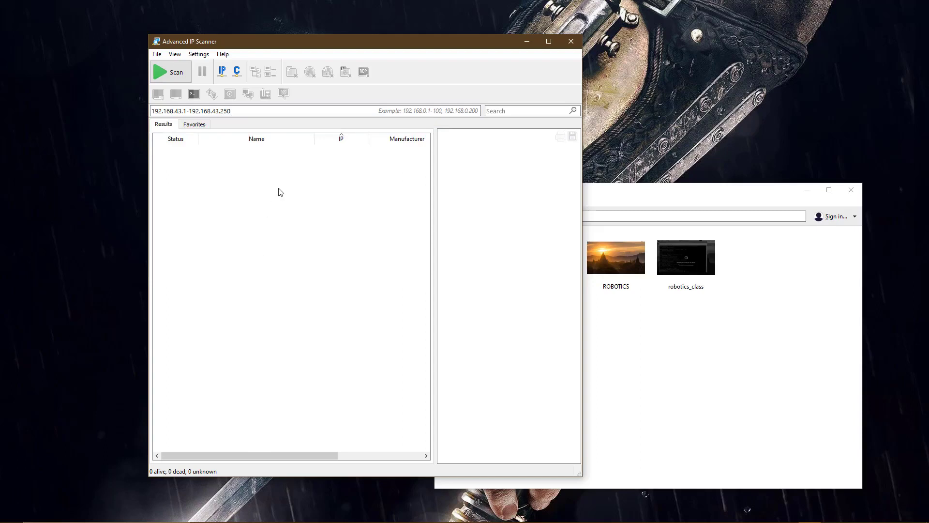
{"action": "left_click", "coordinate": [171, 73]}
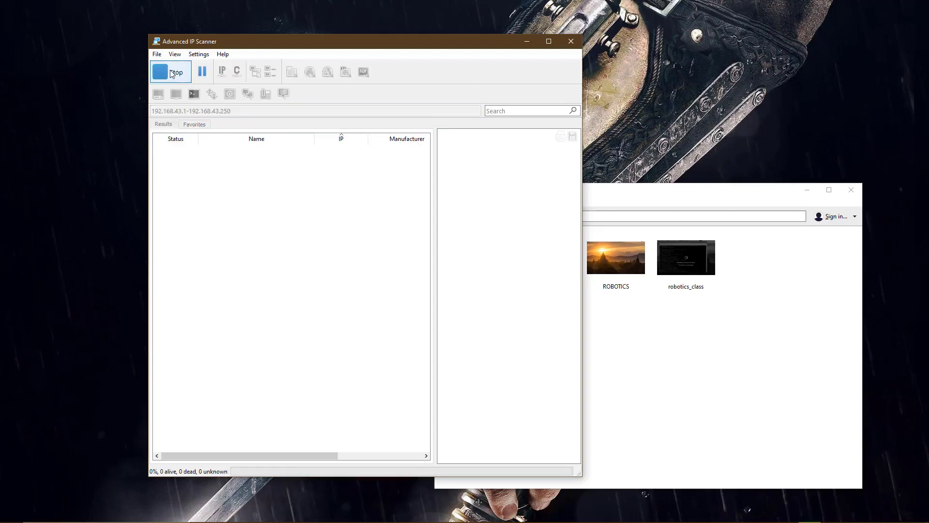
Look through the incoming scan results for the Raspberry Pi and stop the scan.
{"action": "left_click_drag", "start_coordinate": [274, 49], "coordinate": [236, 30]}
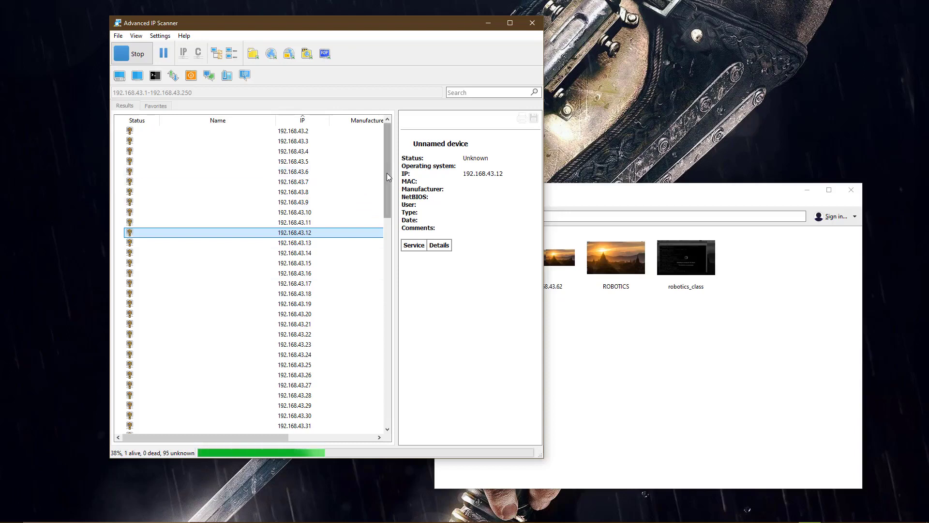
{"action": "left_click_drag", "start_coordinate": [387, 177], "coordinate": [387, 177]}
{"action": "left_click_drag", "start_coordinate": [387, 176], "coordinate": [388, 340]}
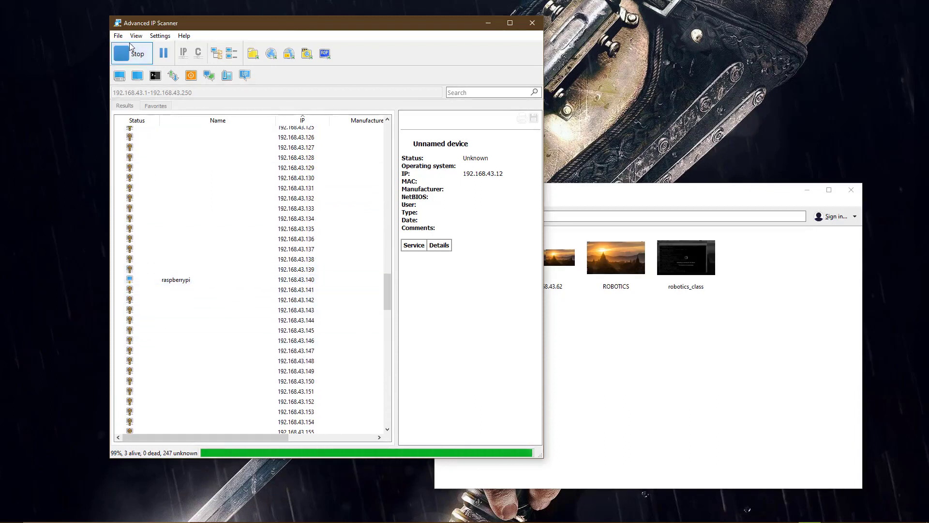
{"action": "left_click", "coordinate": [136, 59]}
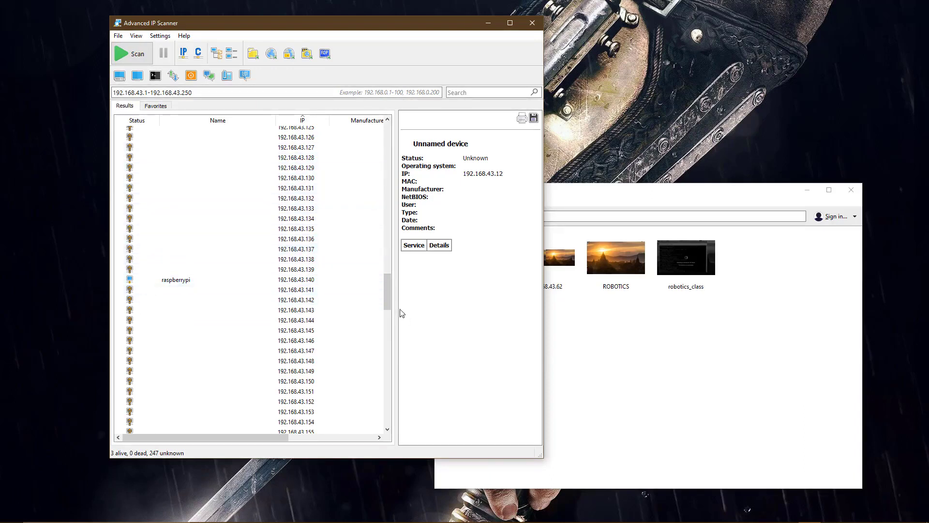
Examine the details of the raspberrypi and EDU-ROBOTICS devices in the results, ending on the raspberrypi entry to read its IP address.
{"action": "left_click_drag", "start_coordinate": [387, 303], "coordinate": [386, 127]}
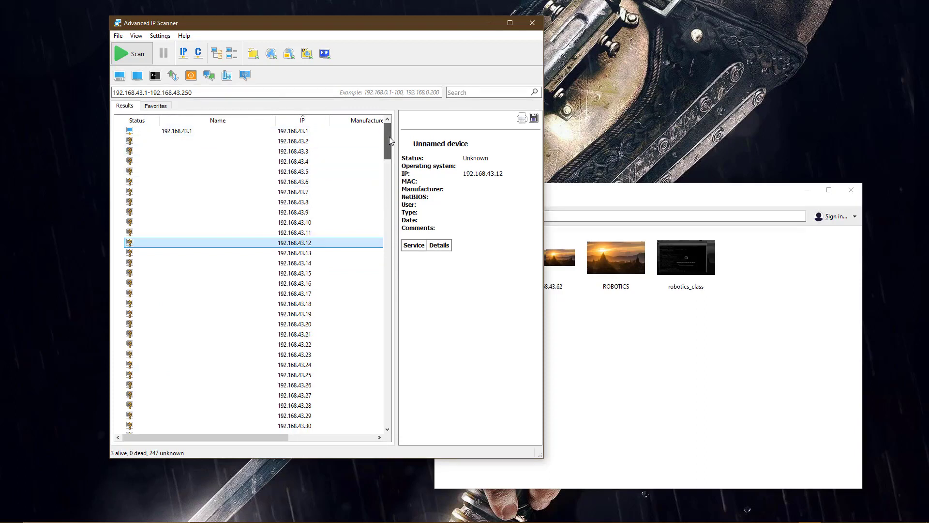
{"action": "scroll", "coordinate": [339, 281], "scroll_direction": "down", "scroll_amount": 20}
{"action": "scroll", "coordinate": [334, 300], "scroll_direction": "up", "scroll_amount": 2}
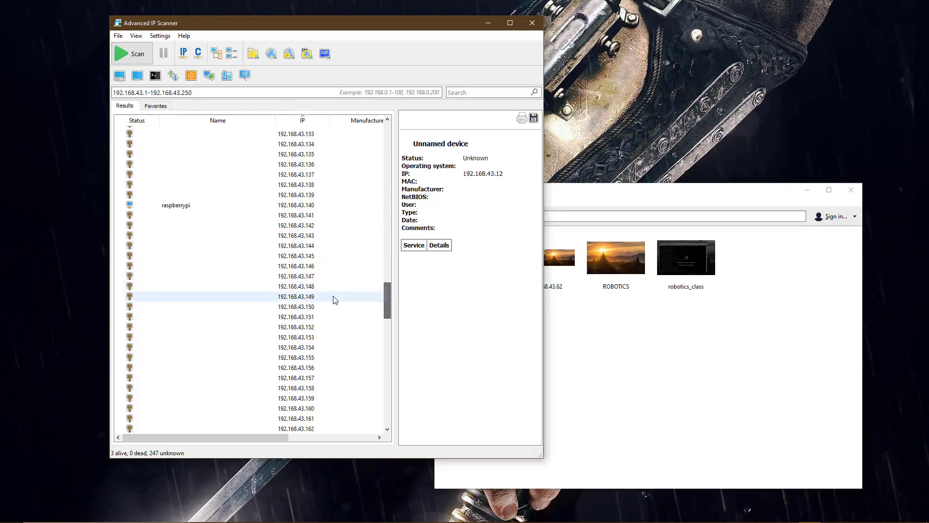
{"action": "left_click", "coordinate": [312, 207]}
{"action": "left_click_drag", "start_coordinate": [388, 299], "coordinate": [390, 345]}
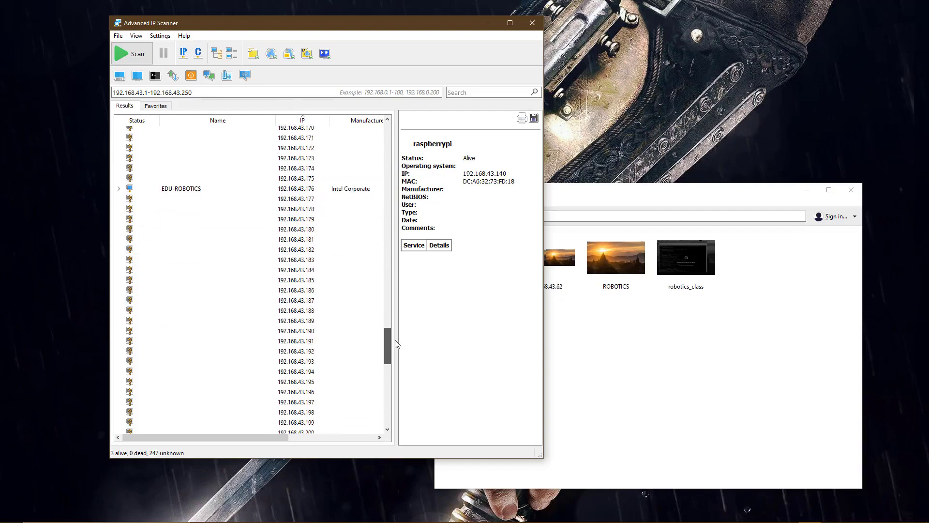
{"action": "left_click", "coordinate": [284, 187]}
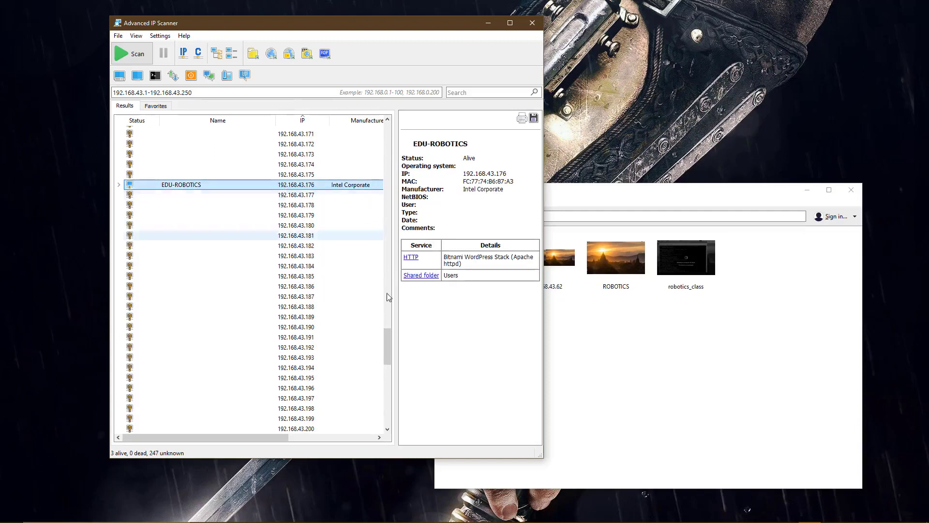
{"action": "left_click_drag", "start_coordinate": [391, 342], "coordinate": [386, 291]}
{"action": "left_click", "coordinate": [286, 297]}
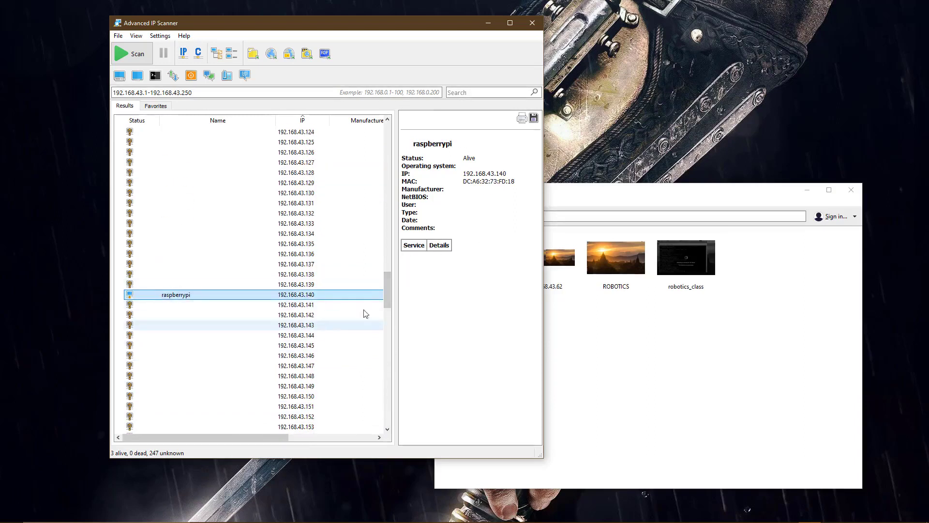
Switch to VNC Viewer, connect to 192.168.43.140, and accept the identity check for the unrecognized server.
{"action": "left_click", "coordinate": [670, 189]}
{"action": "left_click_drag", "start_coordinate": [652, 198], "coordinate": [643, 103]}
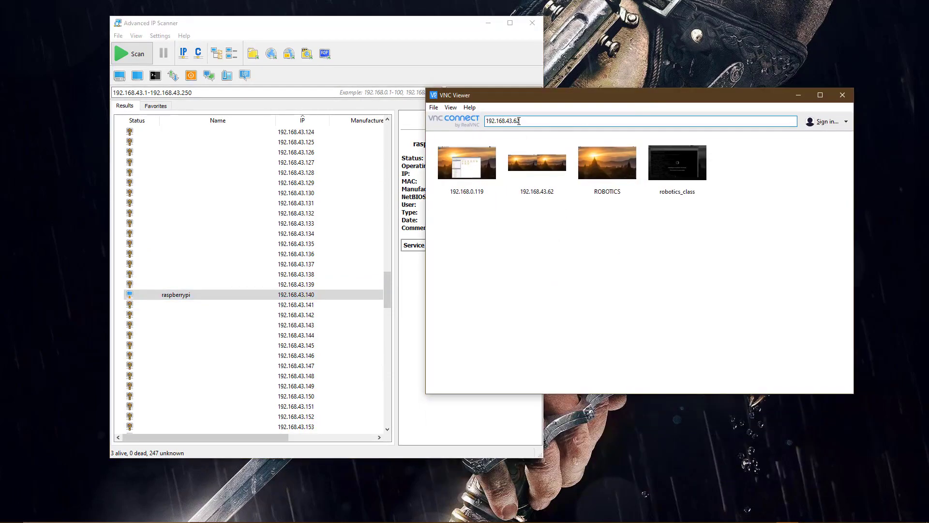
{"action": "key", "text": "BackSpace"}
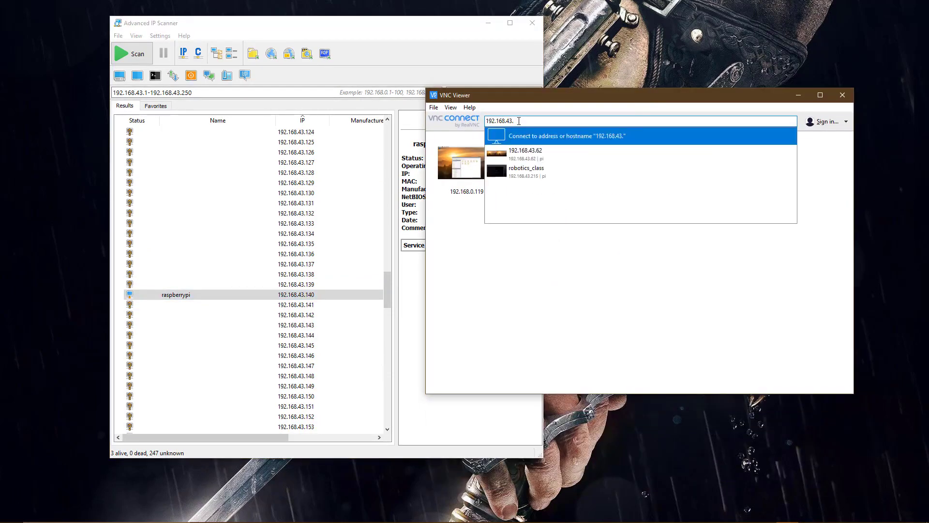
{"action": "type", "text": "14"}
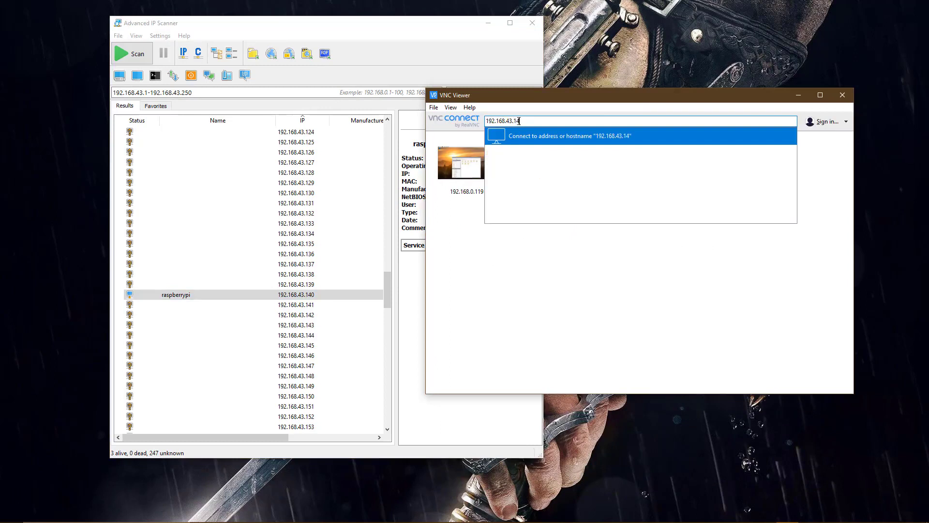
{"action": "type", "text": "0"}
{"action": "key", "text": "Return"}
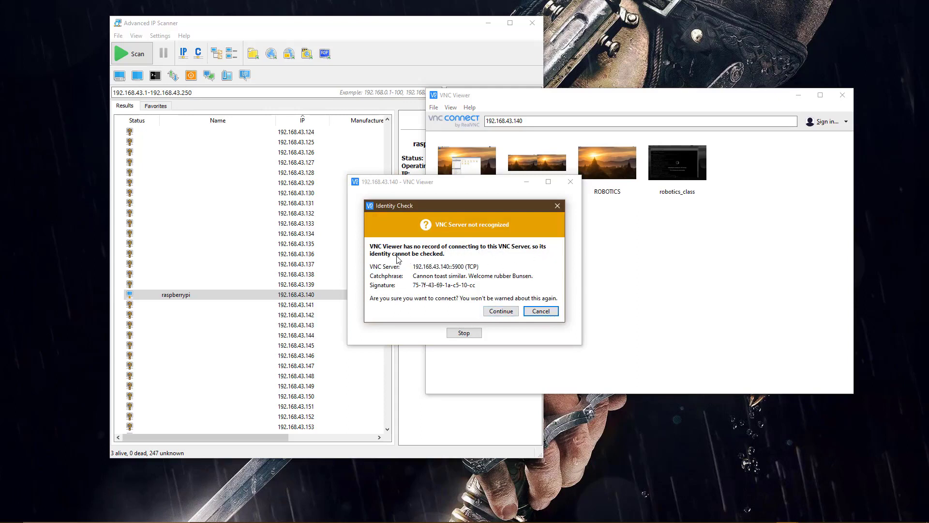
{"action": "left_click", "coordinate": [501, 311]}
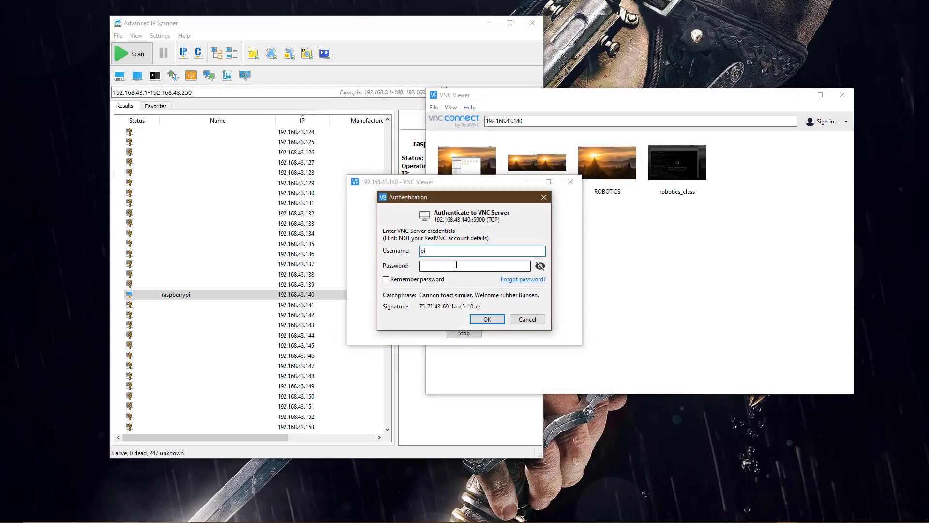
Authenticate to the VNC server with the username pi and its password, re-entering the password after a rejected attempt.
{"action": "key", "text": "Return"}
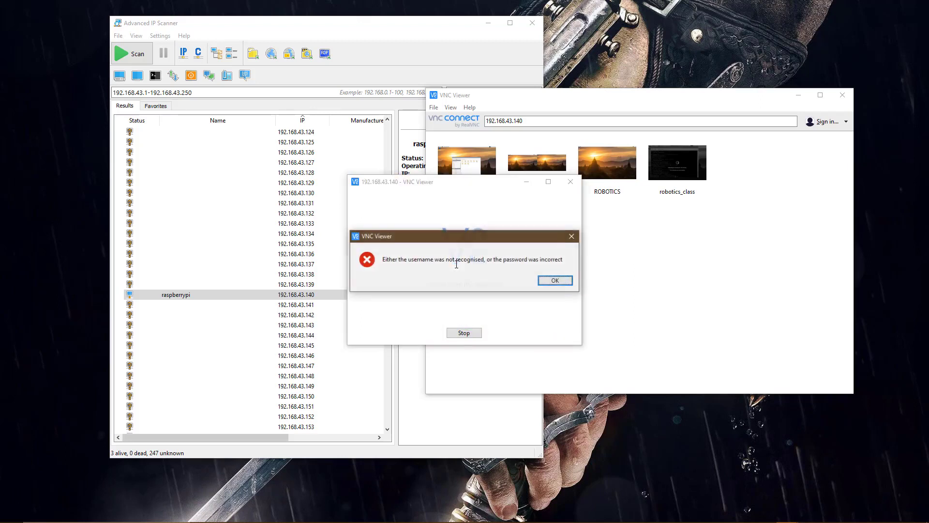
{"action": "left_click", "coordinate": [552, 282]}
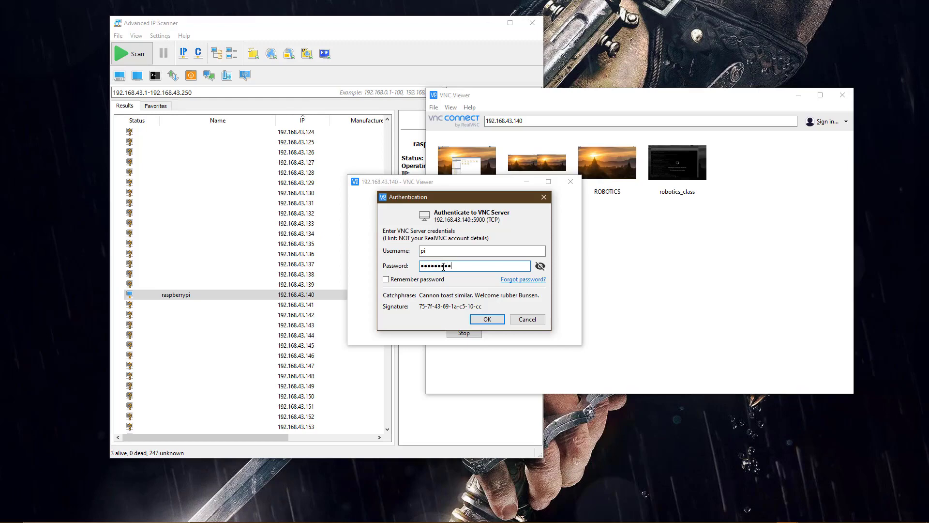
{"action": "left_click", "coordinate": [486, 321]}
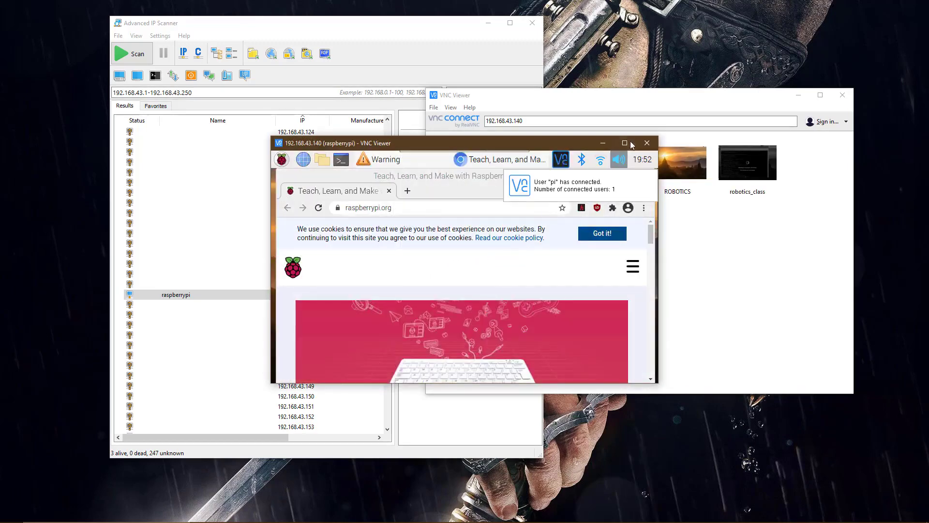
Maximize the remote session window and look through the raspberrypi.org home page in the Raspberry Pi's Chromium browser.
{"action": "left_click", "coordinate": [624, 144]}
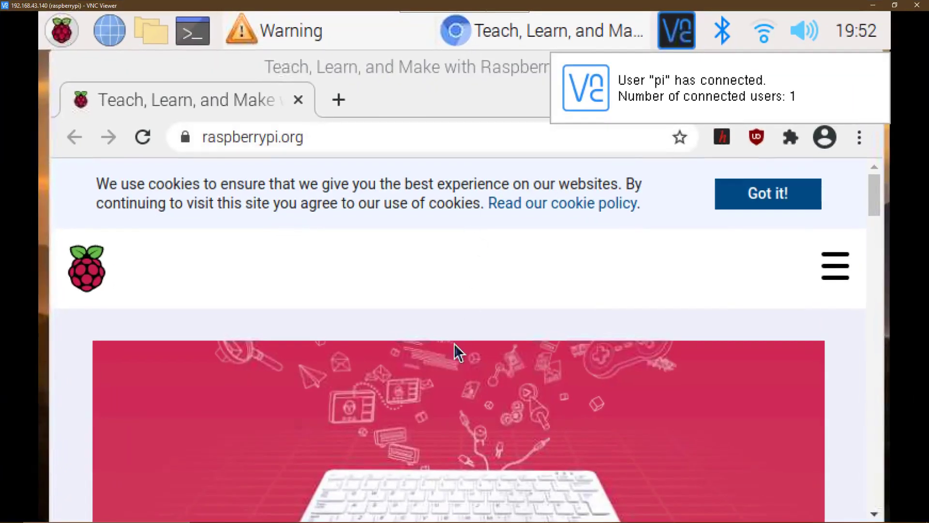
{"action": "scroll", "coordinate": [457, 351], "scroll_direction": "down", "scroll_amount": 5}
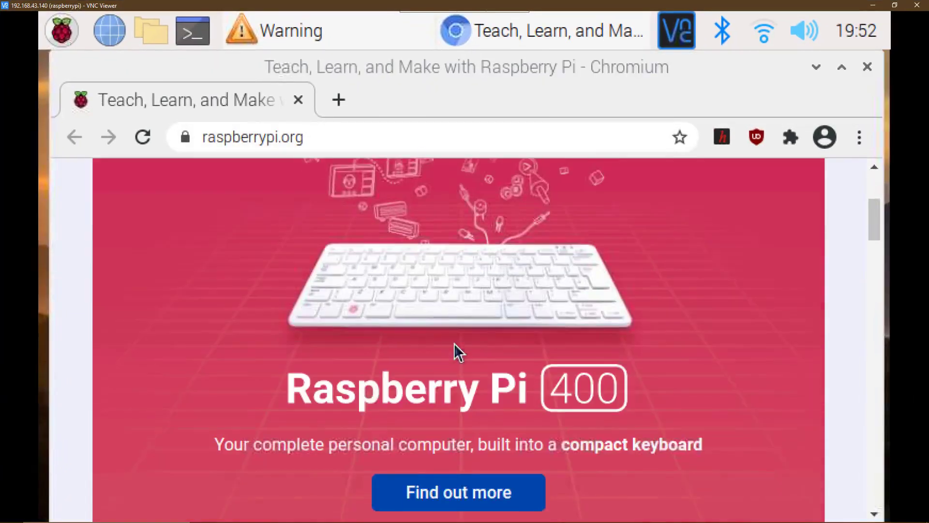
{"action": "scroll", "coordinate": [458, 351], "scroll_direction": "up", "scroll_amount": 5}
{"action": "scroll", "coordinate": [457, 350], "scroll_direction": "down", "scroll_amount": 15}
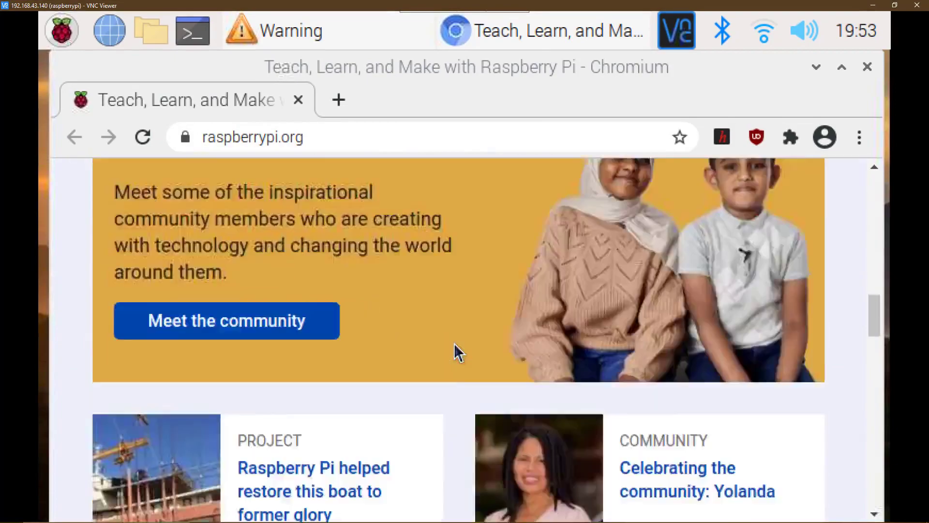
{"action": "scroll", "coordinate": [455, 345], "scroll_direction": "up", "scroll_amount": 8}
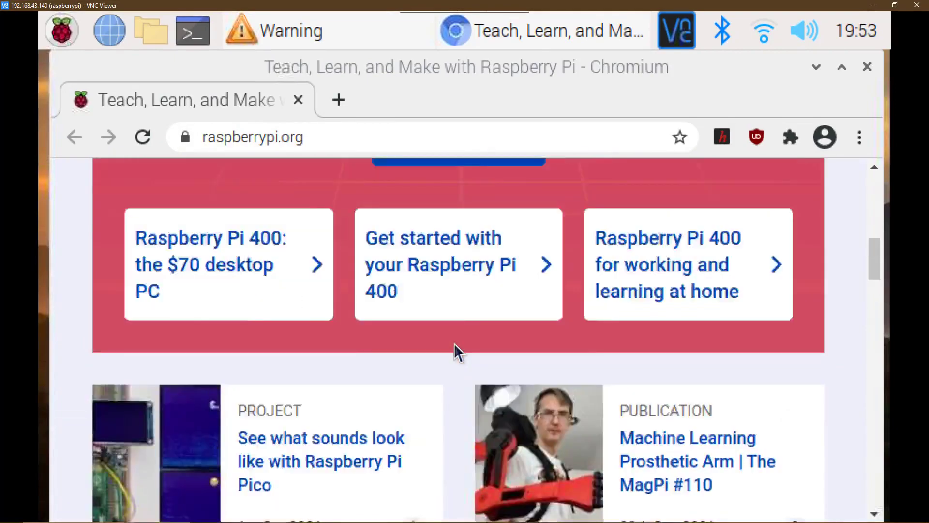
{"action": "scroll", "coordinate": [454, 344], "scroll_direction": "down", "scroll_amount": 4}
{"action": "scroll", "coordinate": [455, 345], "scroll_direction": "down", "scroll_amount": 10}
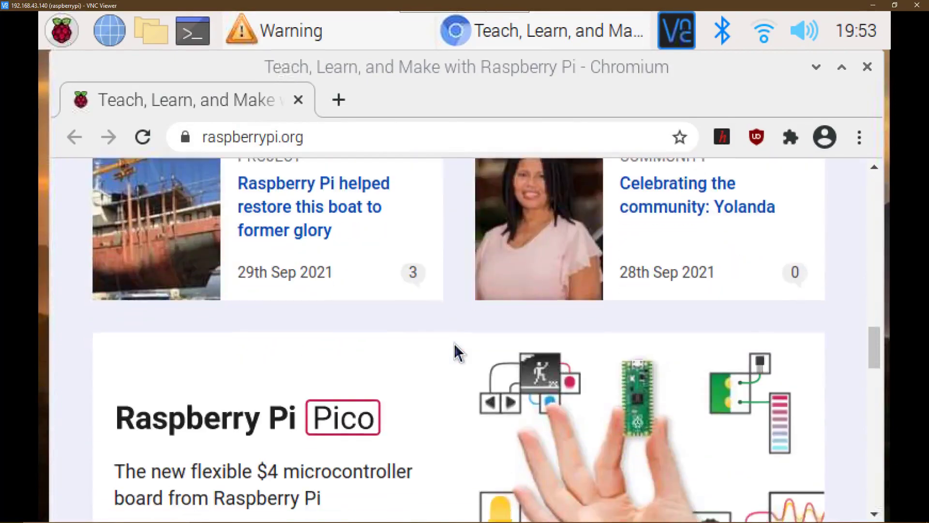
{"action": "scroll", "coordinate": [458, 352], "scroll_direction": "down", "scroll_amount": 10}
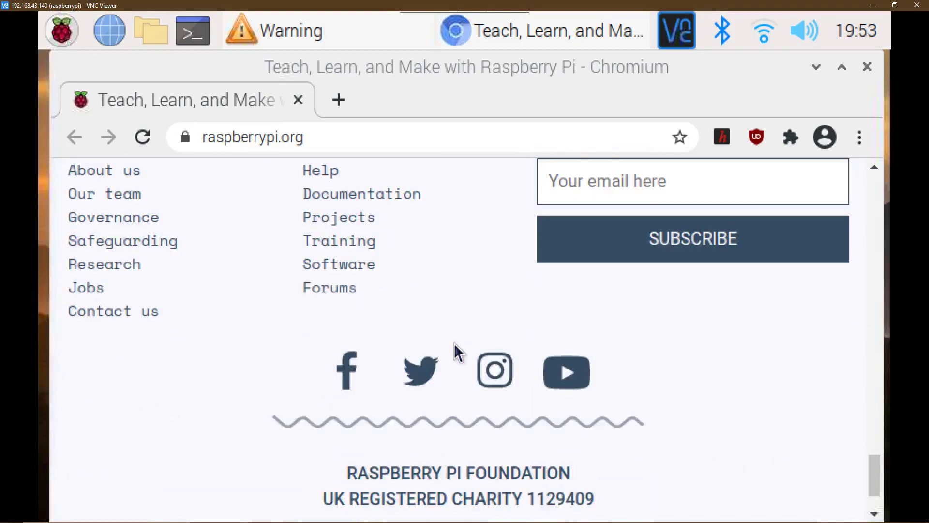
{"action": "scroll", "coordinate": [457, 352], "scroll_direction": "up", "scroll_amount": 8}
{"action": "scroll", "coordinate": [455, 345], "scroll_direction": "up", "scroll_amount": 20}
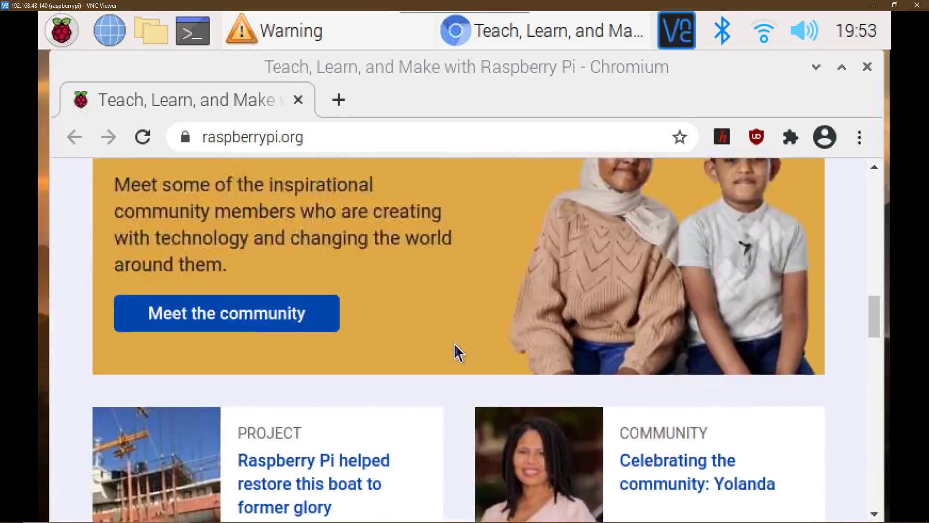
{"action": "scroll", "coordinate": [455, 351], "scroll_direction": "down", "scroll_amount": 20}
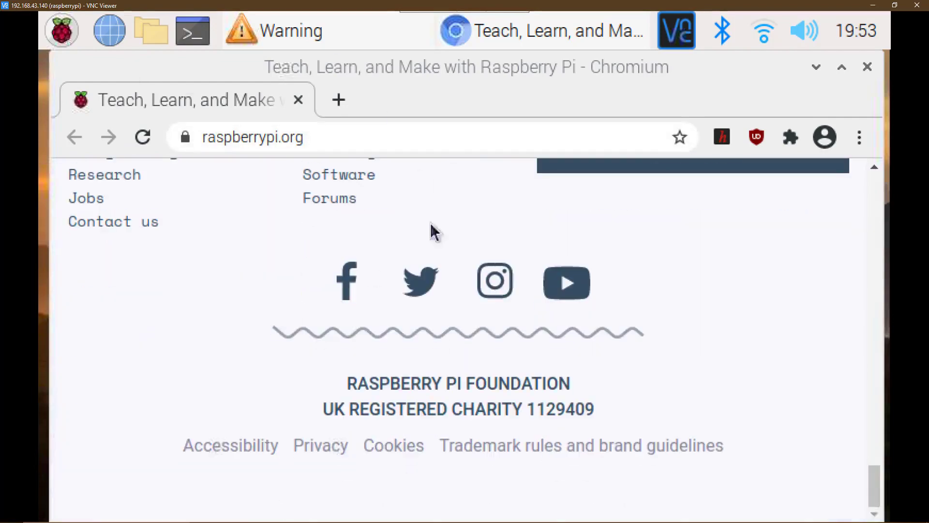
{"action": "scroll", "coordinate": [427, 297], "scroll_direction": "up", "scroll_amount": 8}
{"action": "scroll", "coordinate": [427, 296], "scroll_direction": "up", "scroll_amount": 15}
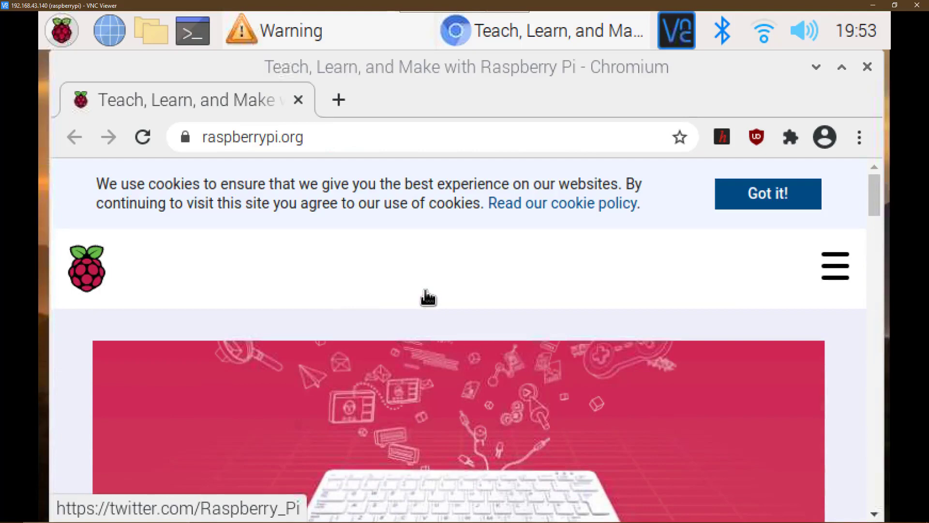
{"action": "scroll", "coordinate": [427, 296], "scroll_direction": "down", "scroll_amount": 18}
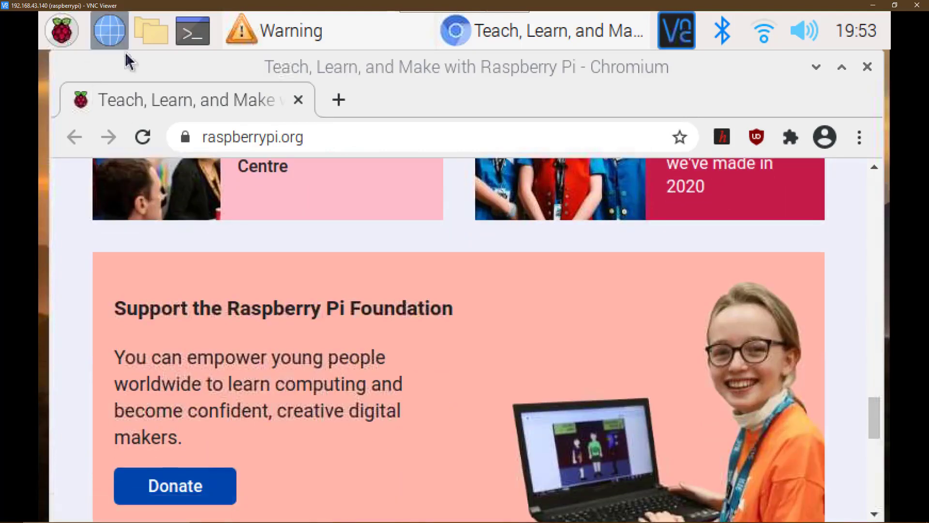
Try out a terminal window on the Raspberry Pi by opening it, moving it across the desktop, and closing it.
{"action": "left_click", "coordinate": [192, 44]}
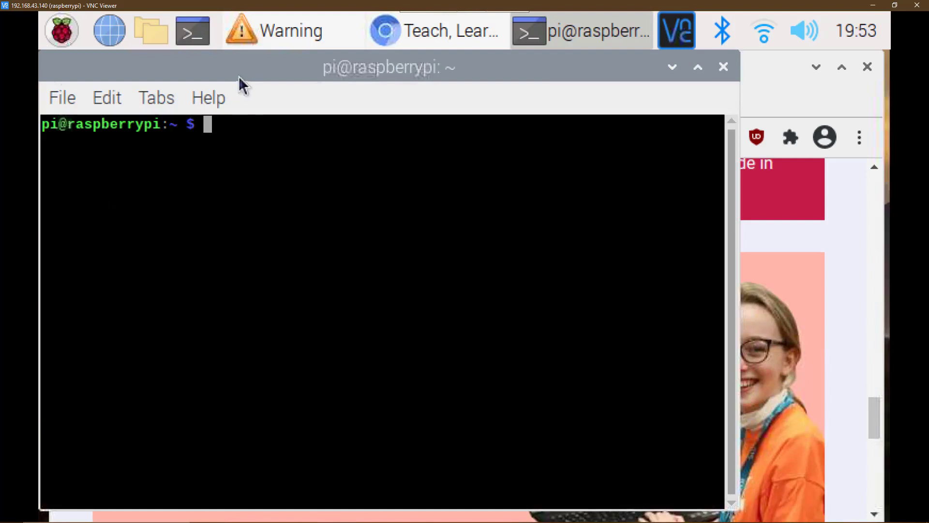
{"action": "left_click_drag", "start_coordinate": [239, 77], "coordinate": [353, 77]}
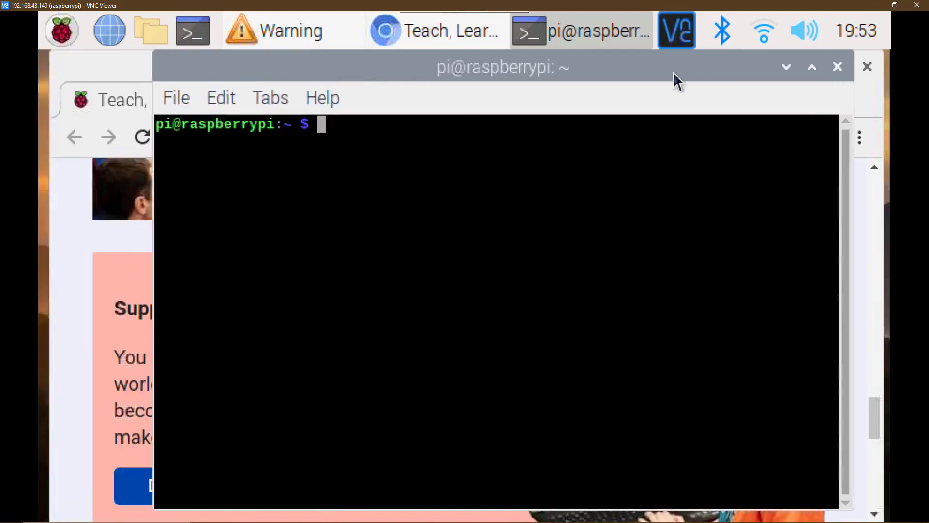
{"action": "left_click", "coordinate": [837, 67]}
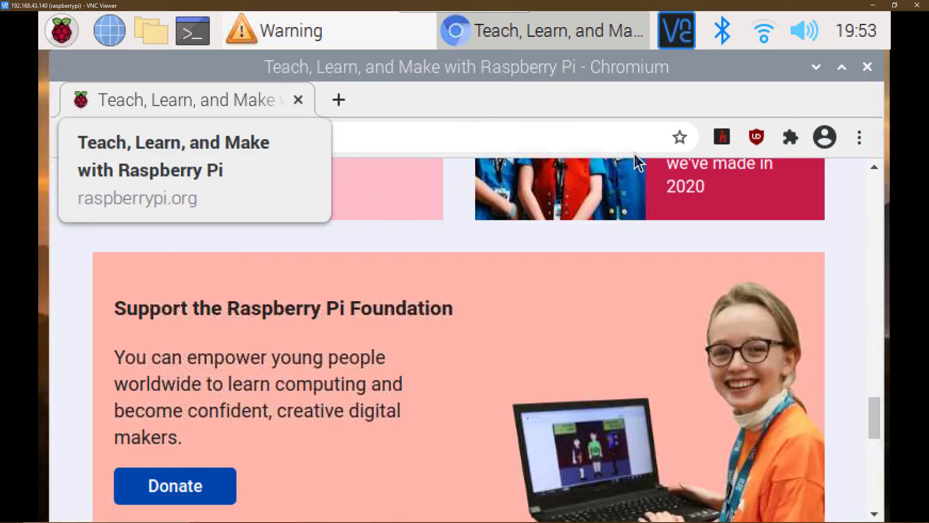
Close the Chromium browser and dismiss the SSH default-password warning on the Raspberry Pi desktop.
{"action": "left_click", "coordinate": [867, 68]}
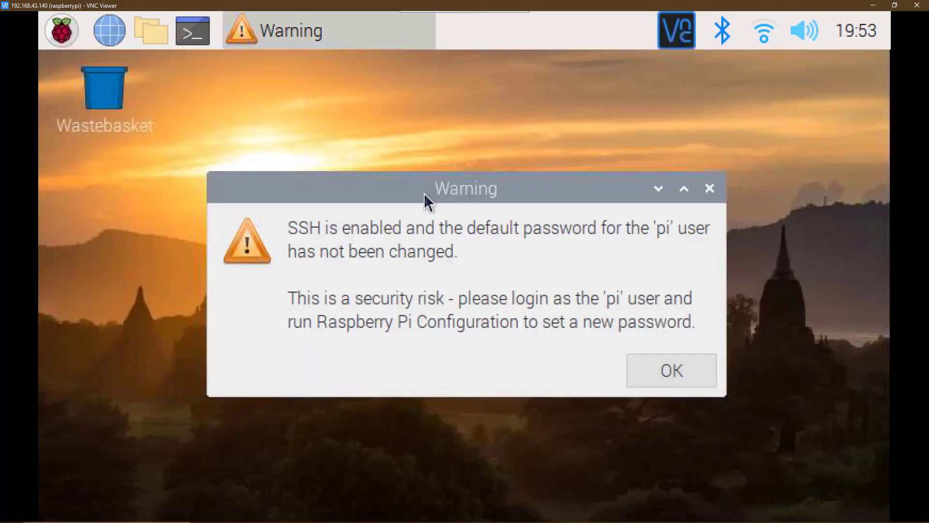
{"action": "left_click", "coordinate": [709, 189]}
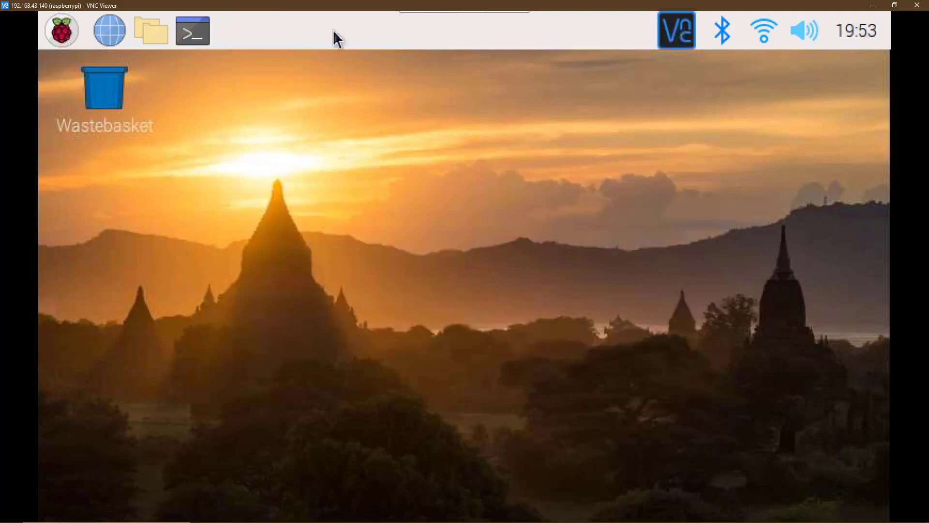